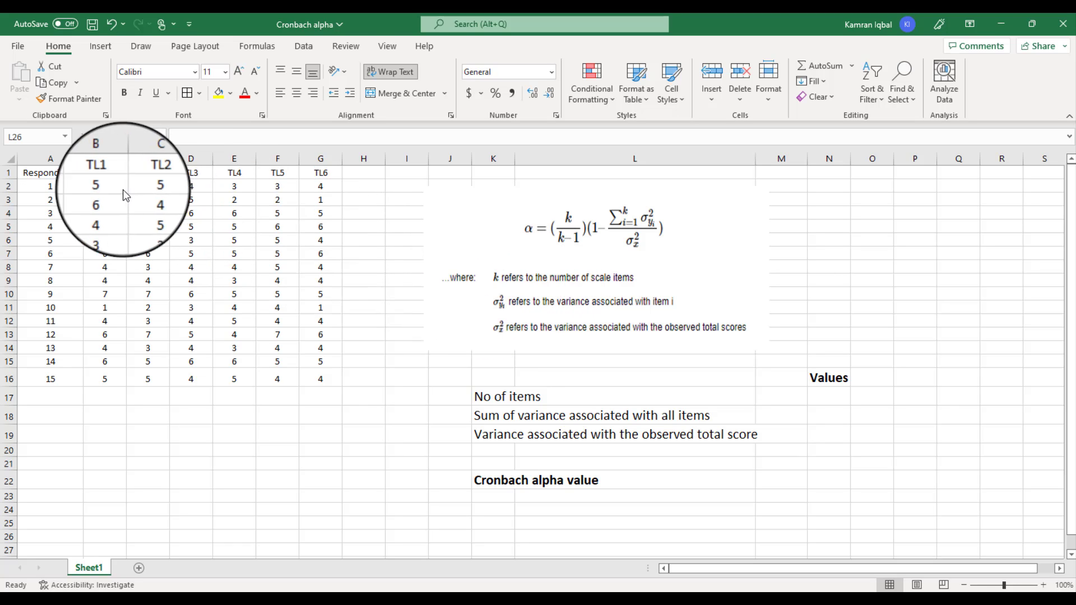
- Enter 6 as the number of items in cell N17
click(831, 396)
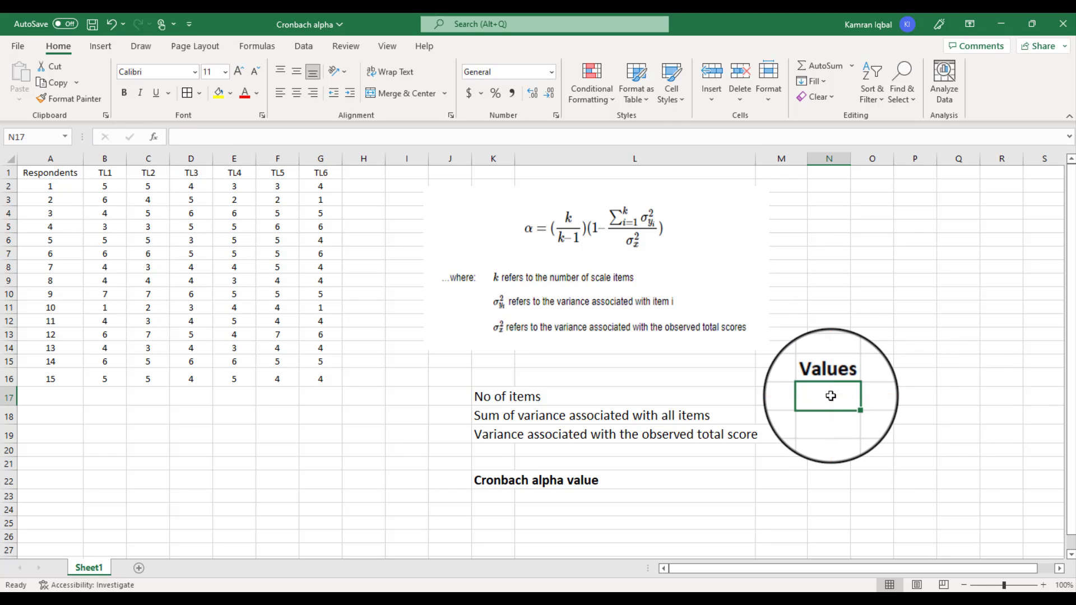
text(6)
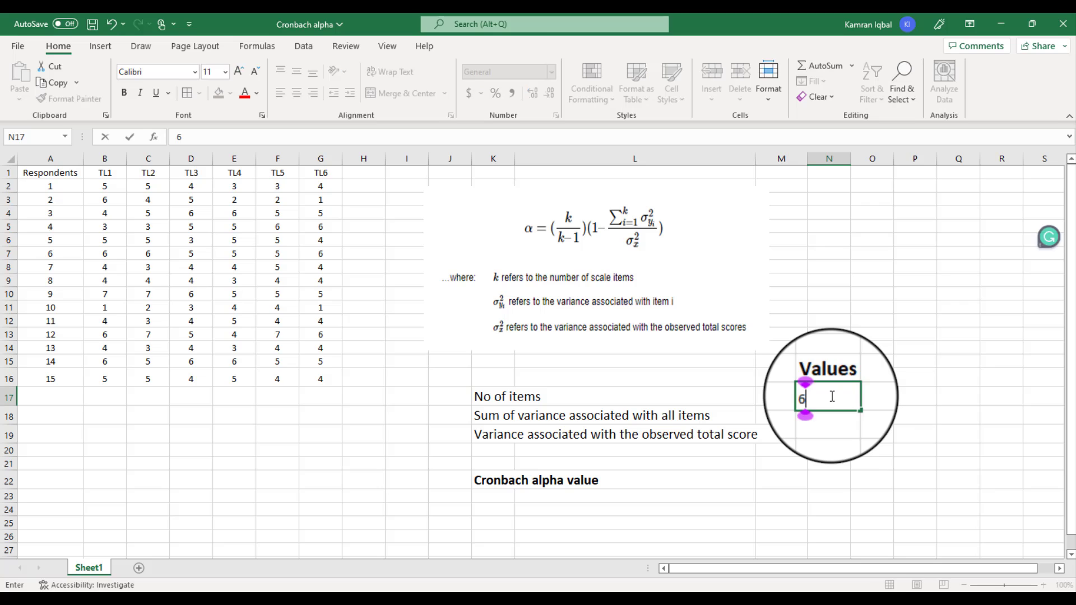
click(796, 429)
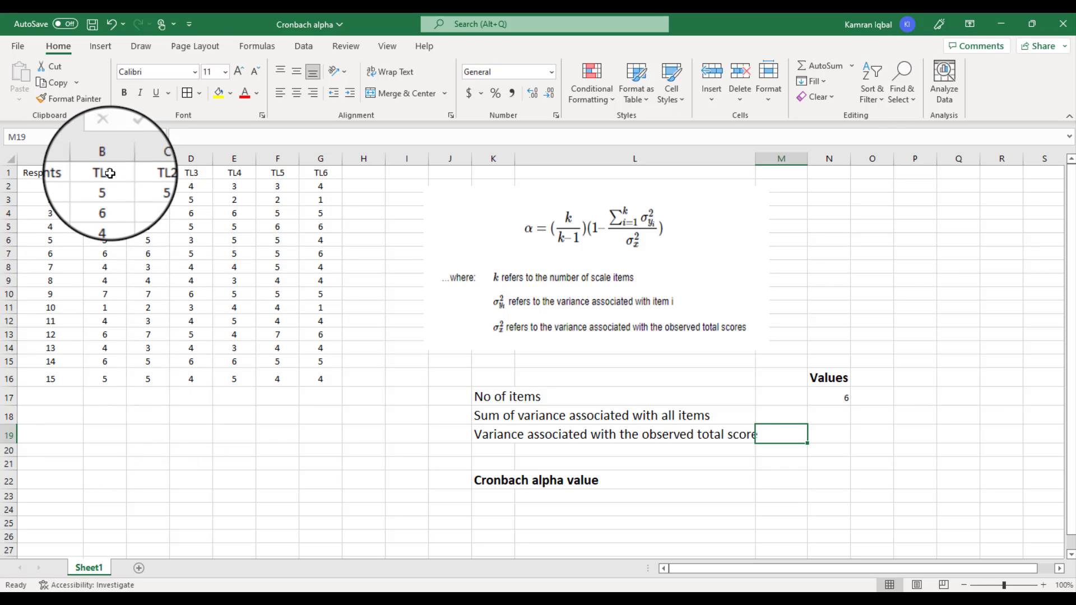
- Calculate the population variance of the TL1 scores in cell B17 with =VAR.P(B2:B16)
click(103, 397)
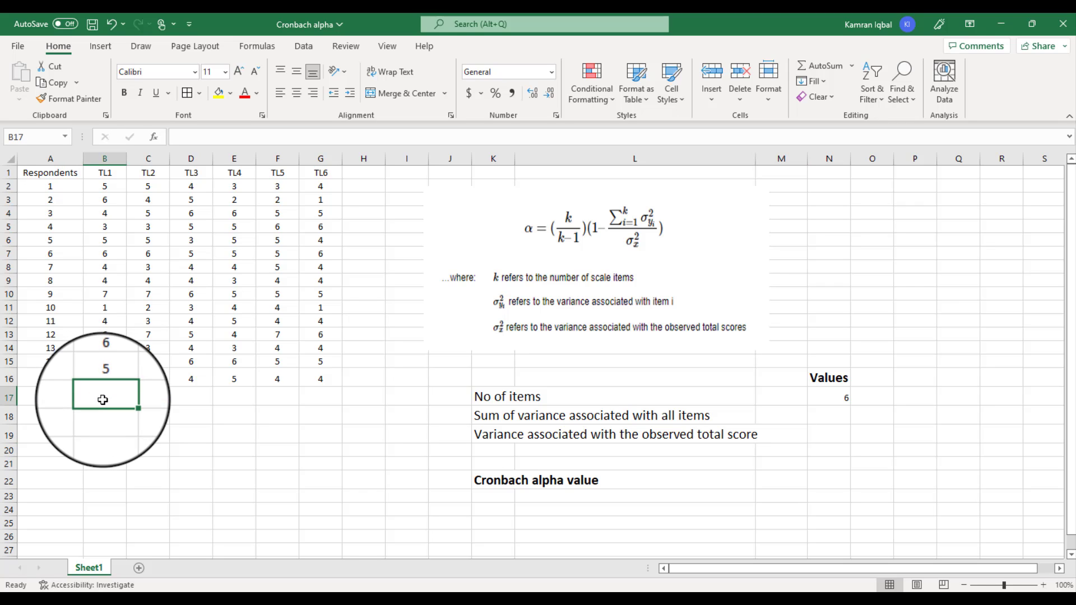
text(=)
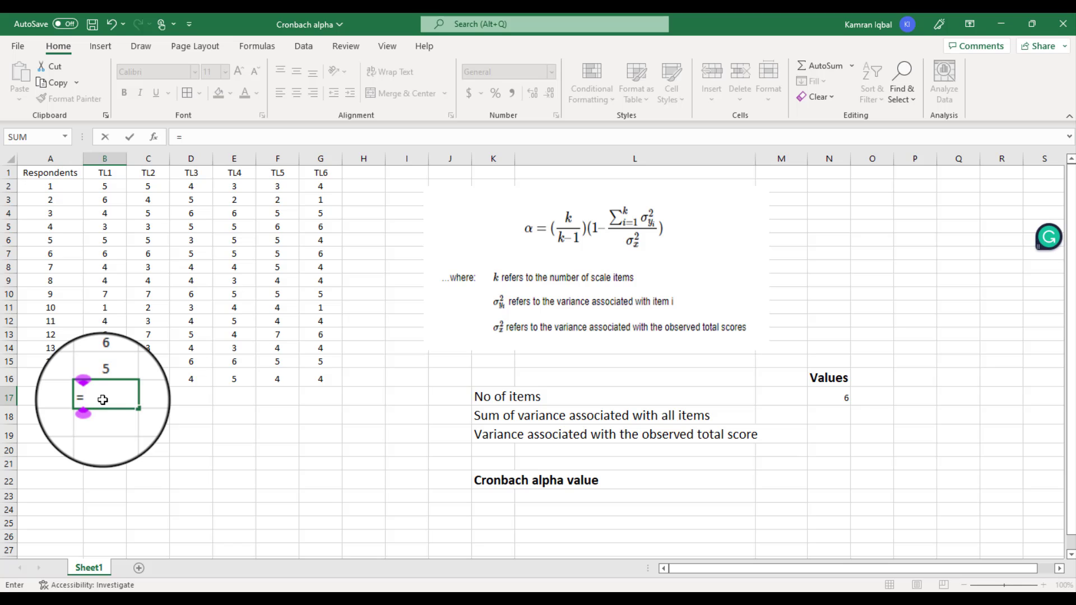
text(var)
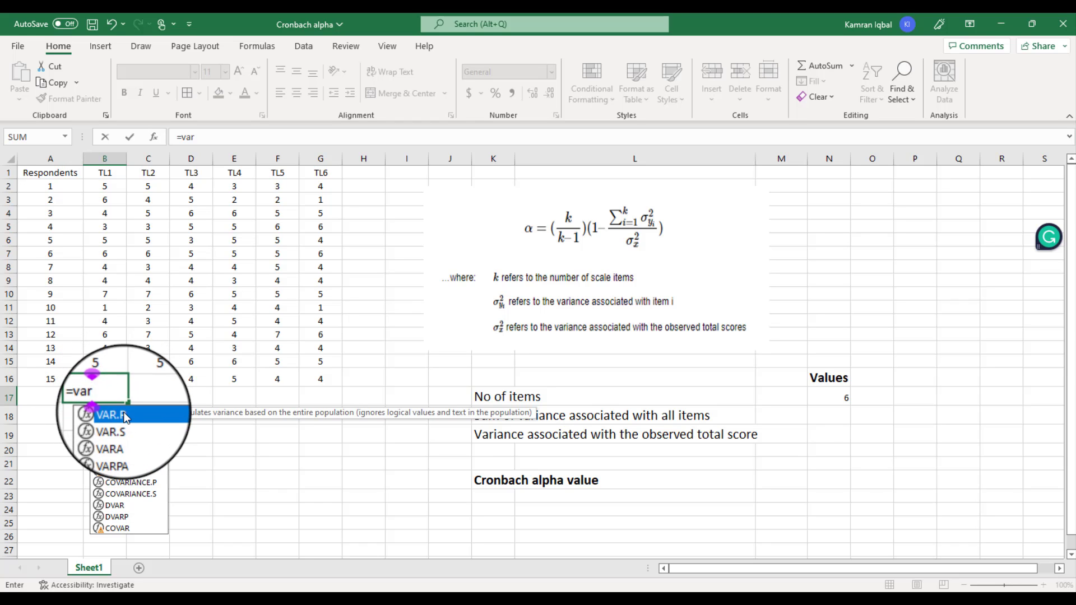
double_click(124, 416)
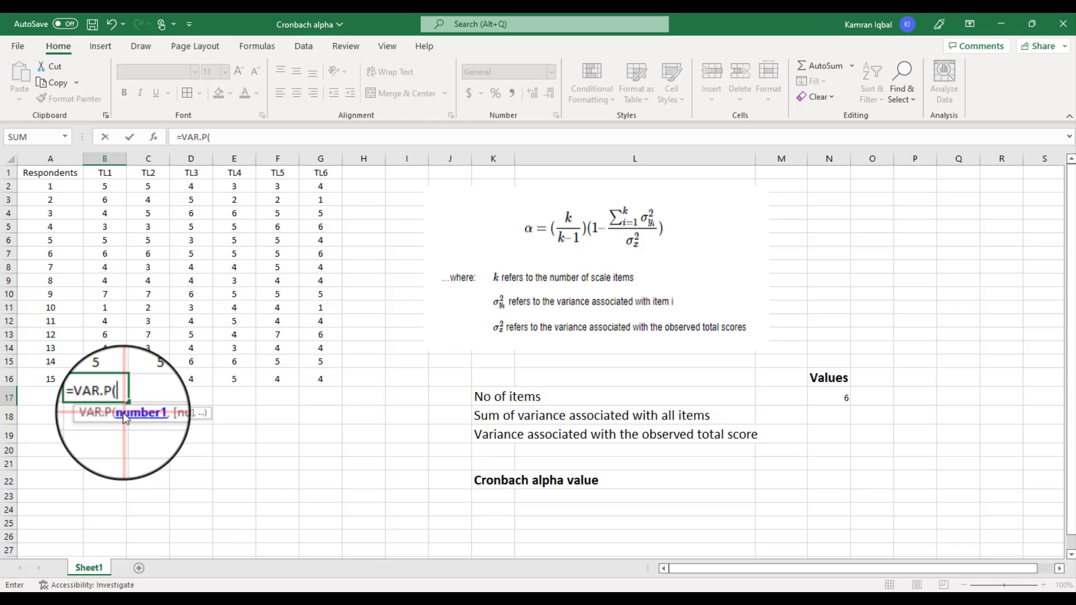
click(105, 188)
drag(106, 198, 109, 373)
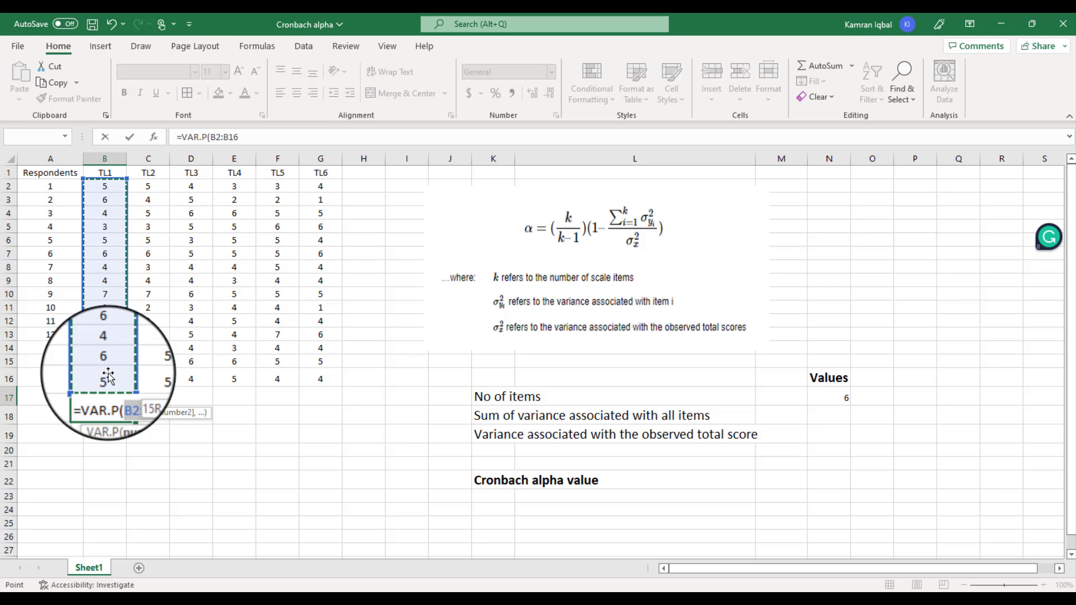
drag(109, 374, 116, 381)
text())
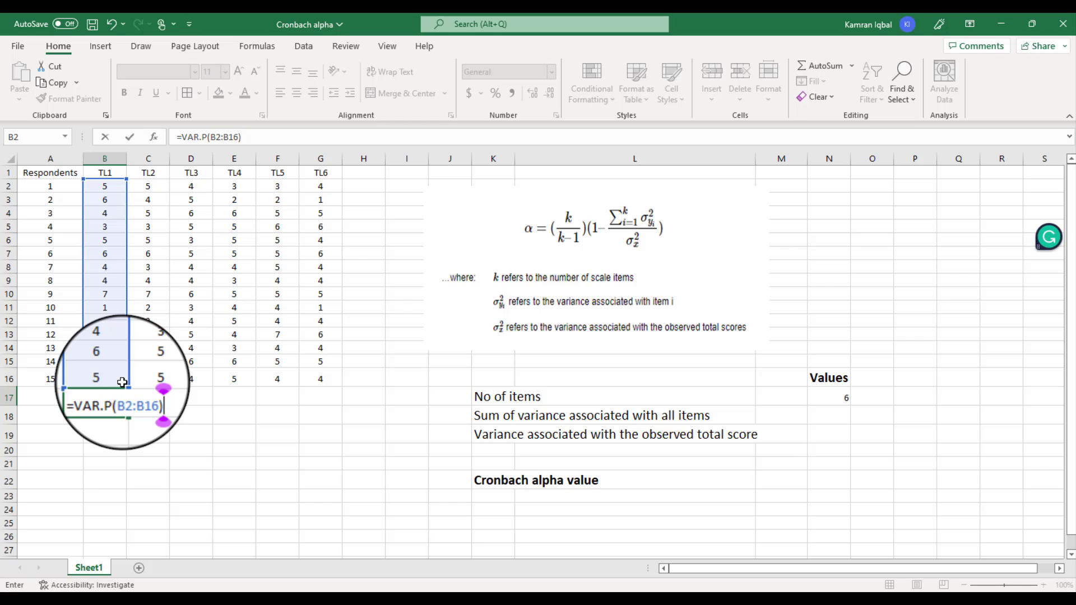
key(Return)
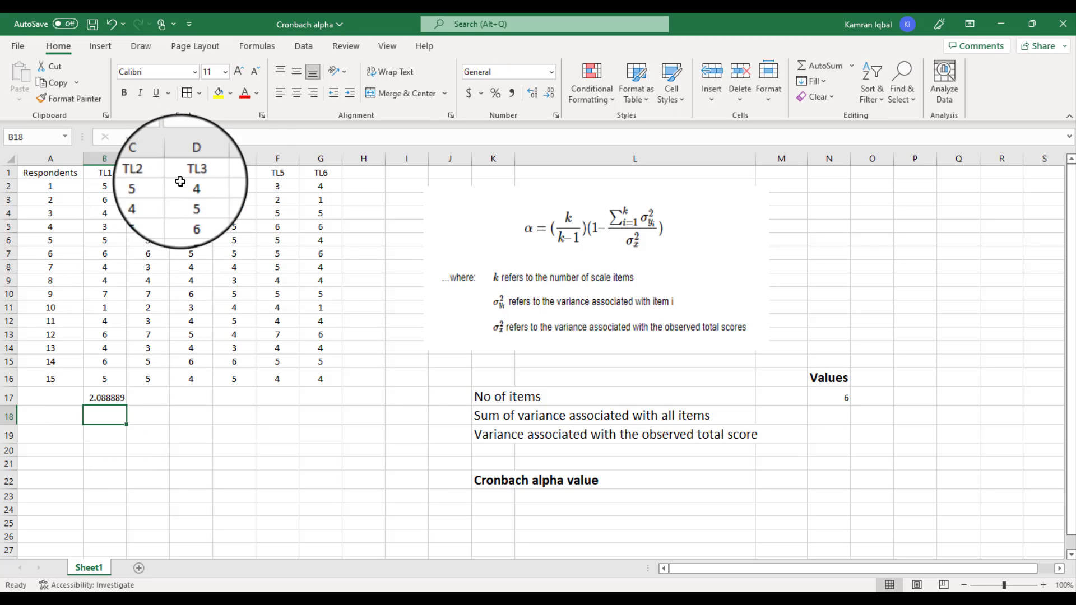
- Fill the TL1 variance formula from B17 across to G17 so it covers items TL2 to TL6
click(109, 392)
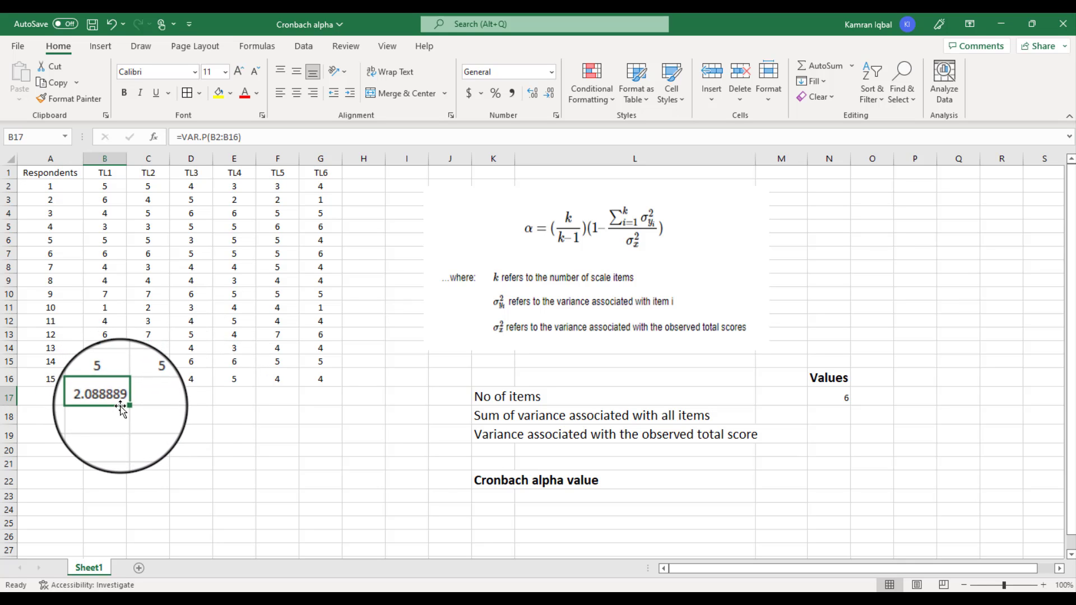
drag(125, 405, 297, 403)
drag(314, 403, 330, 402)
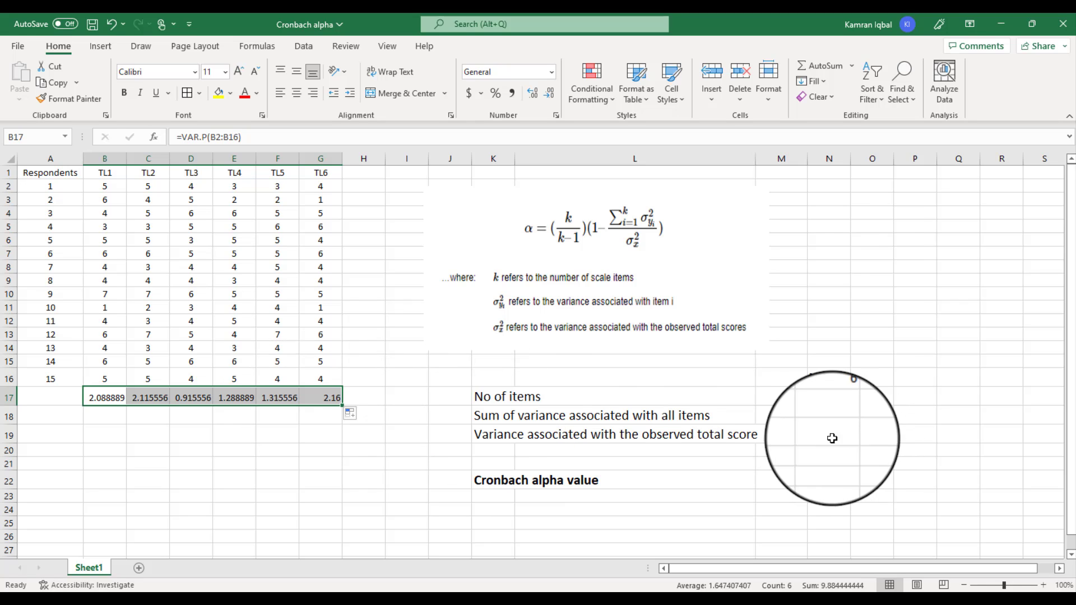
- Calculate the sum of all item variances in cell N18 with =SUM(B17:G17)
click(829, 417)
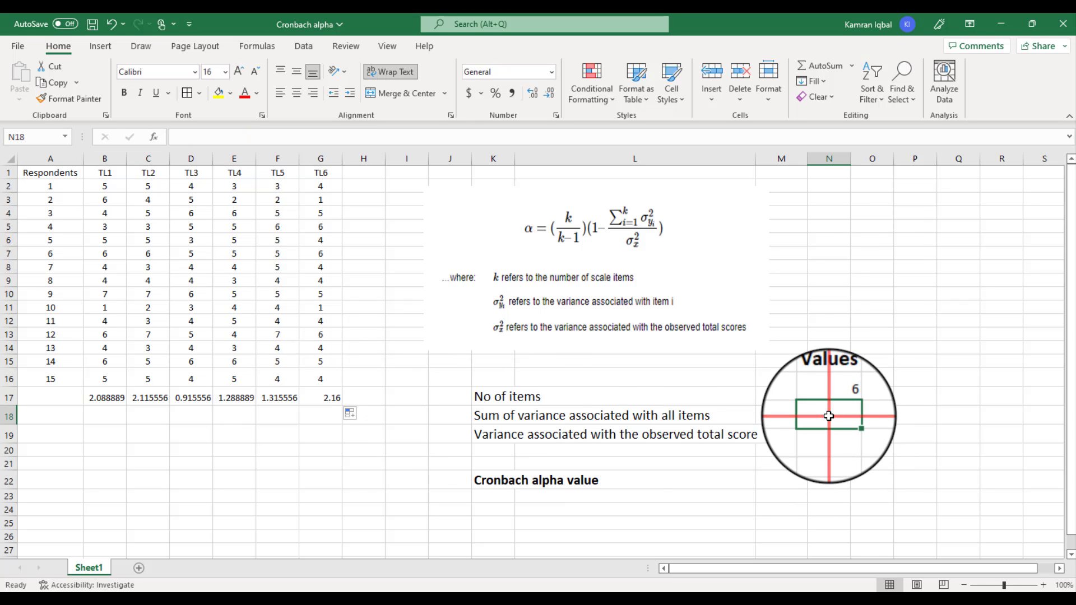
text(=)
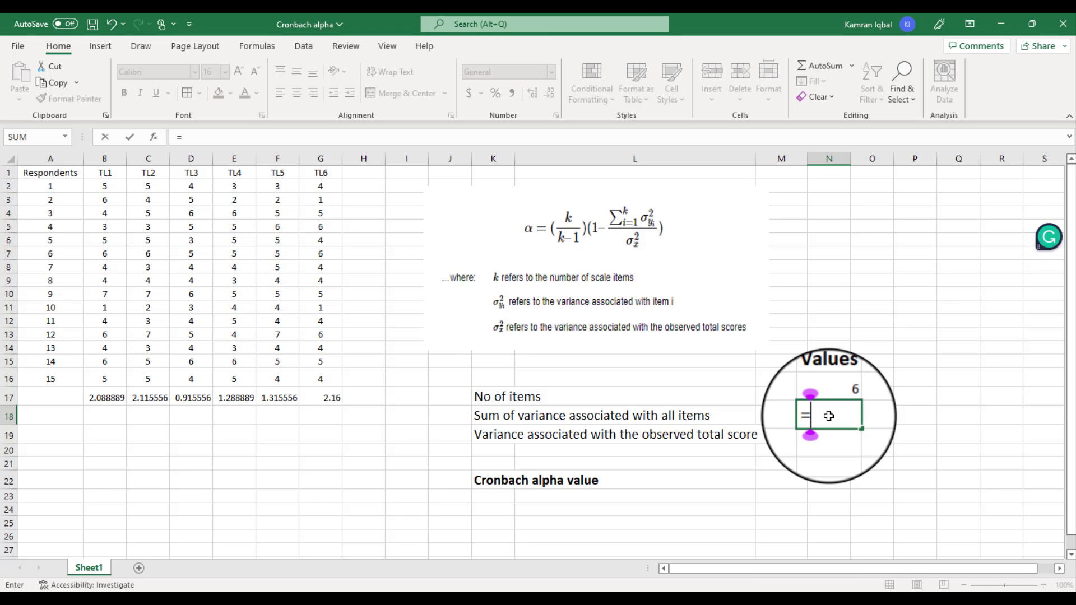
text(sum)
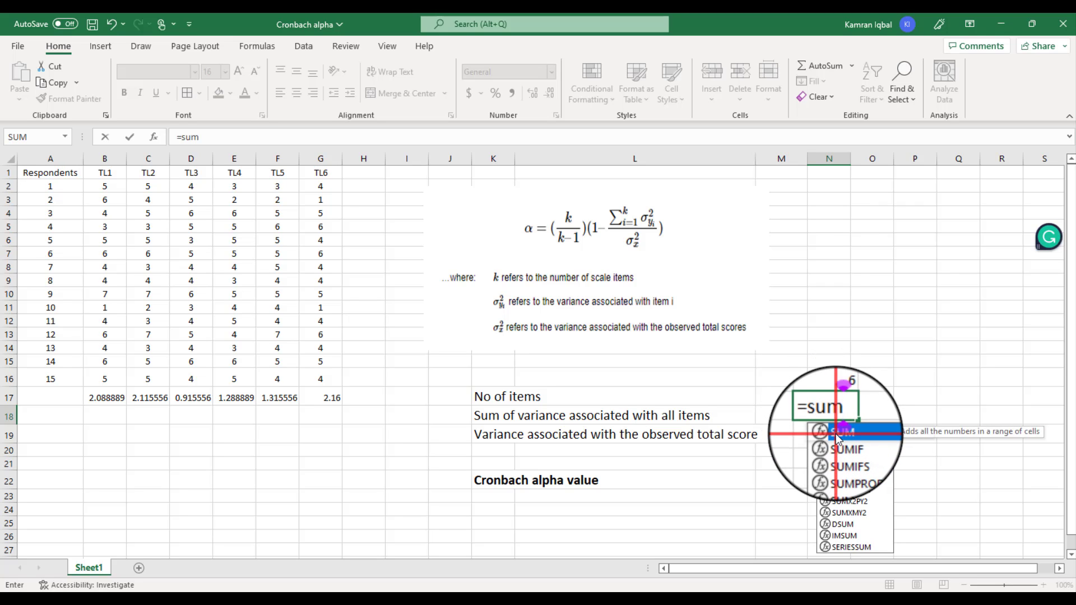
double_click(836, 433)
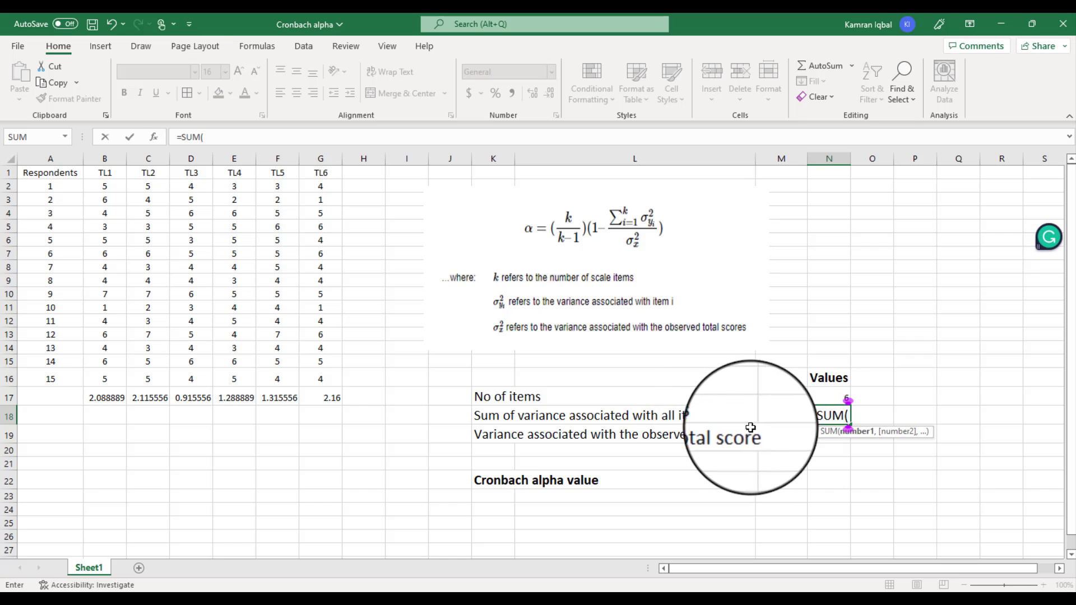
drag(95, 396, 330, 399)
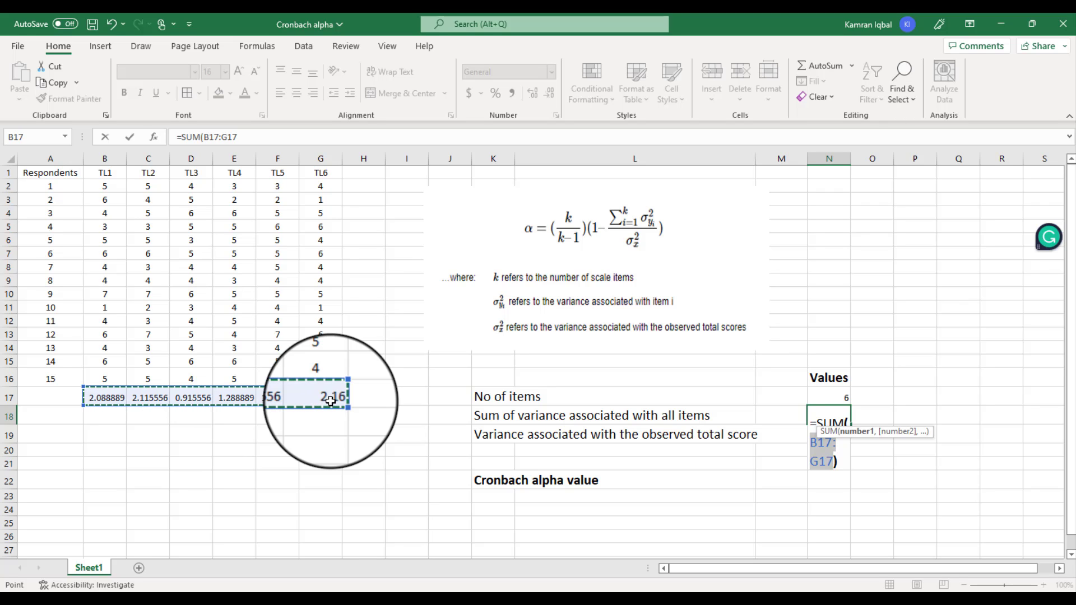
text())
key(Return)
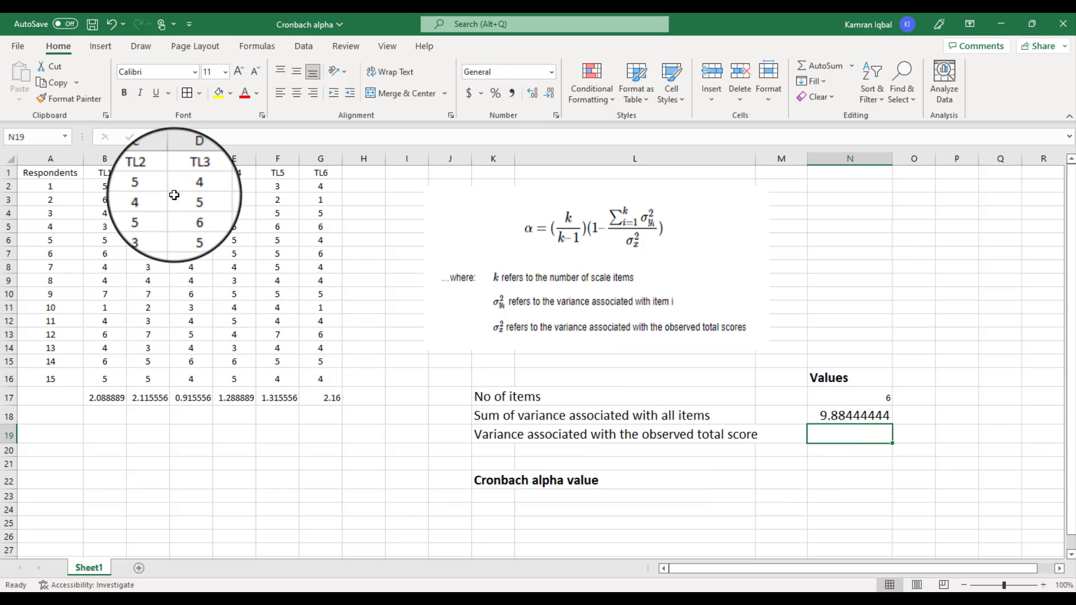
- Total the first respondent's item scores in cell H2 with =SUM(B2:G2)
click(365, 187)
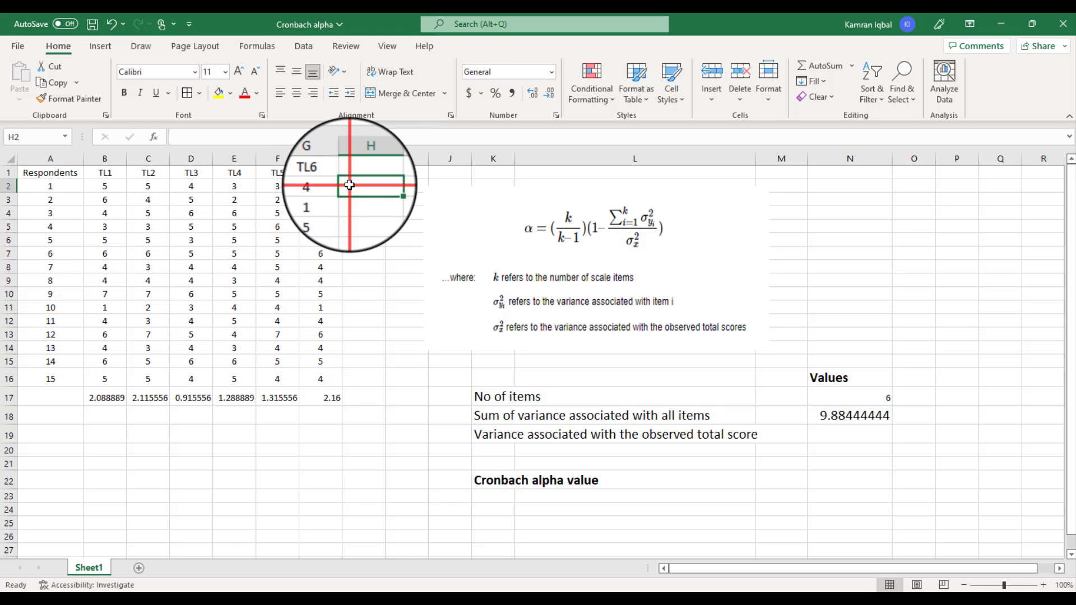
text(s)
key(BackSpace)
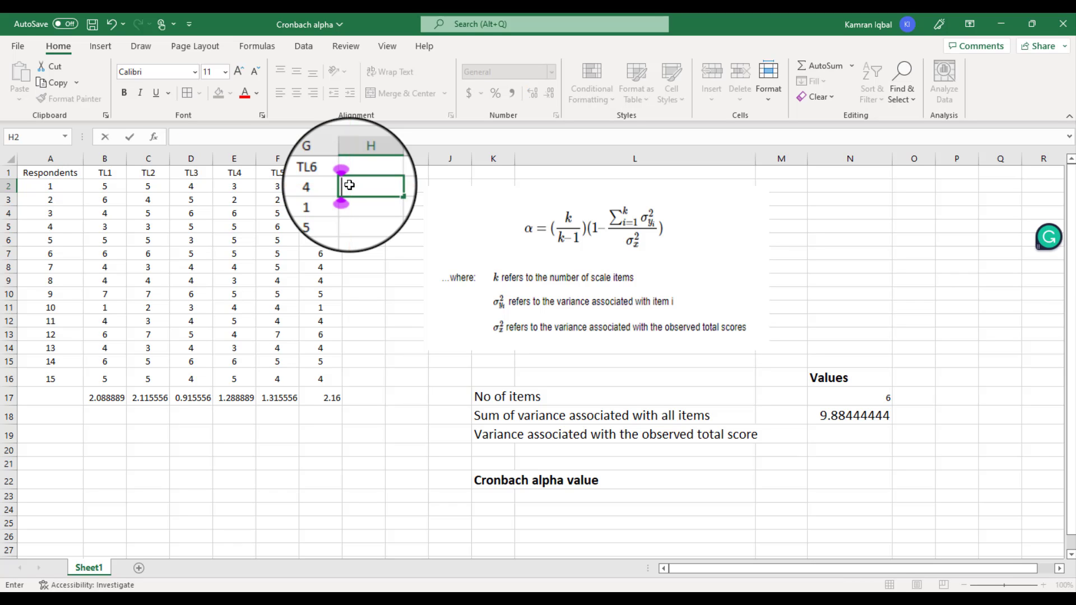
text(=s)
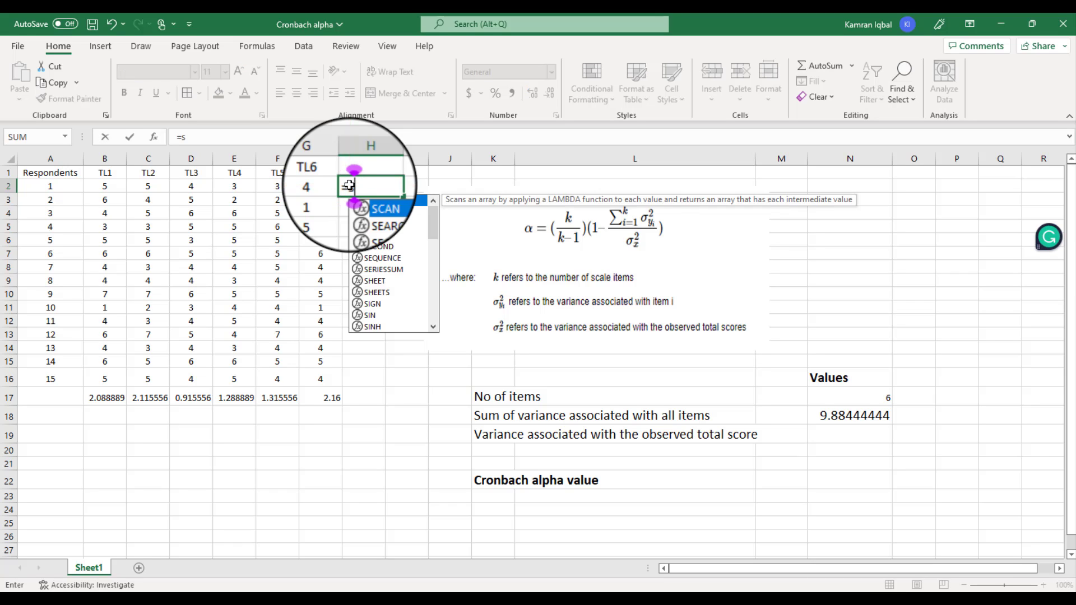
text(um)
key(Tab)
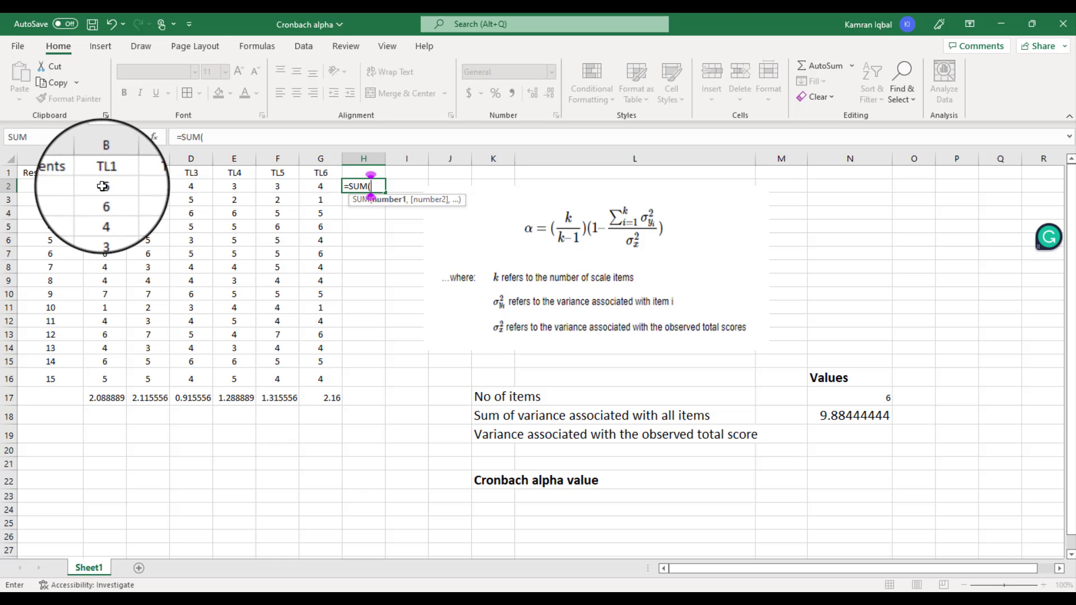
drag(105, 186, 310, 187)
text())
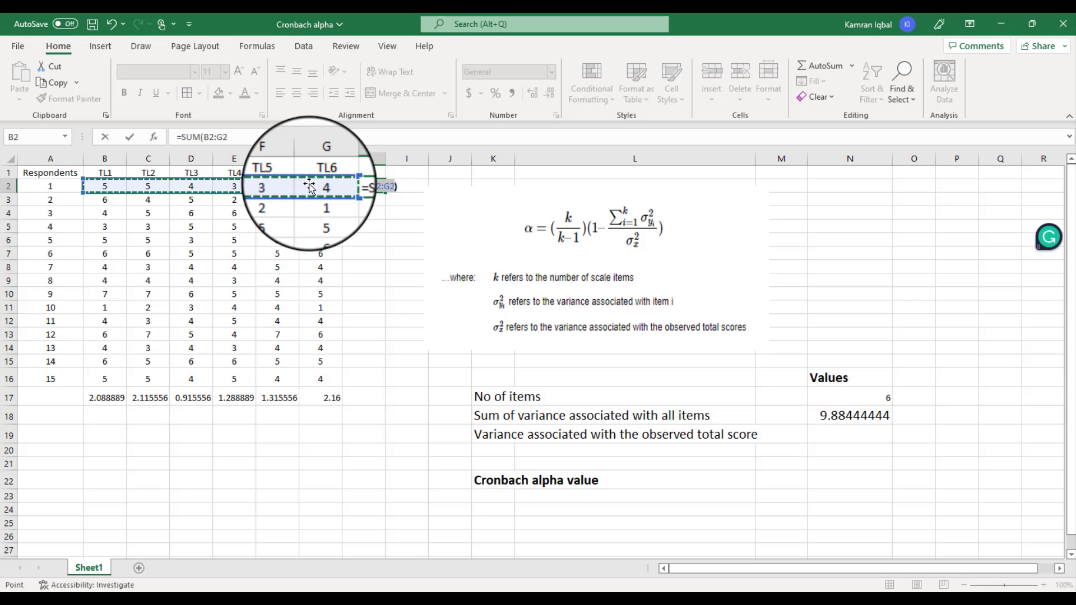
key(Return)
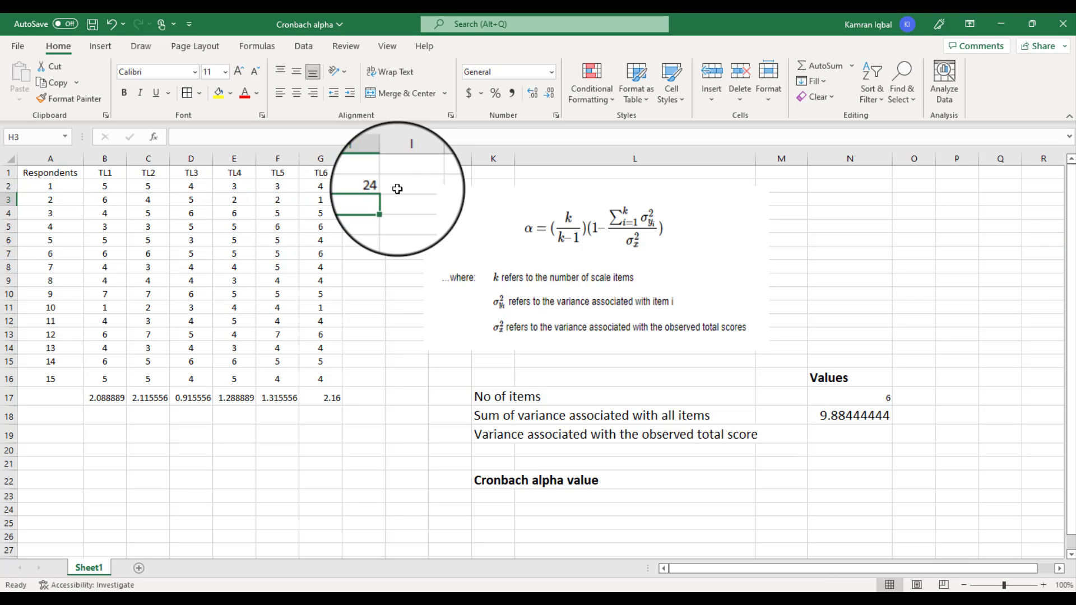
- Fill the total score formula from H2 down to H16 for all remaining respondents
click(368, 185)
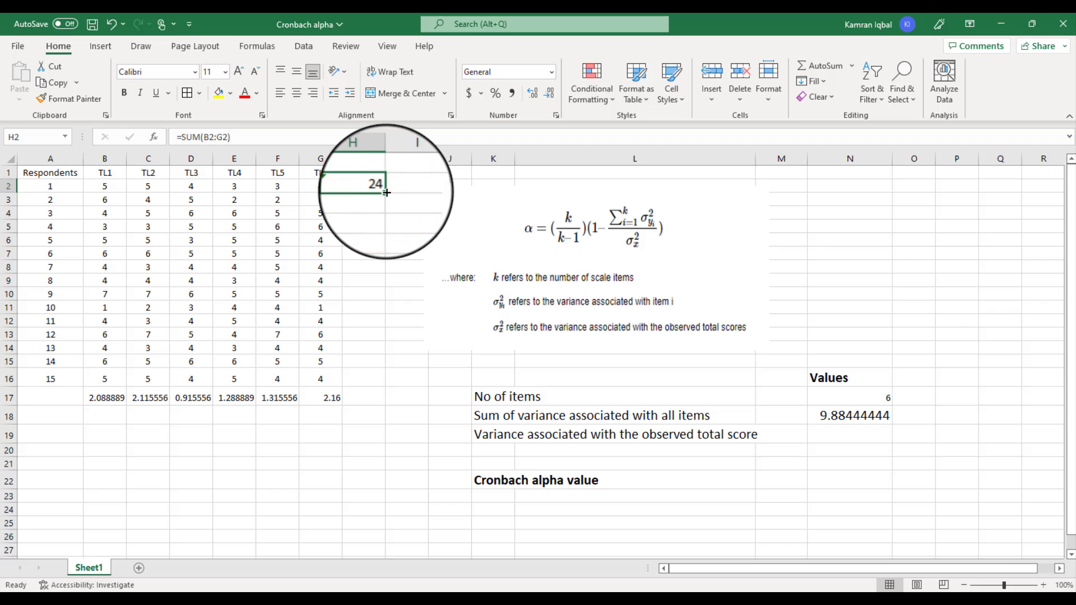
drag(385, 192, 369, 379)
click(369, 378)
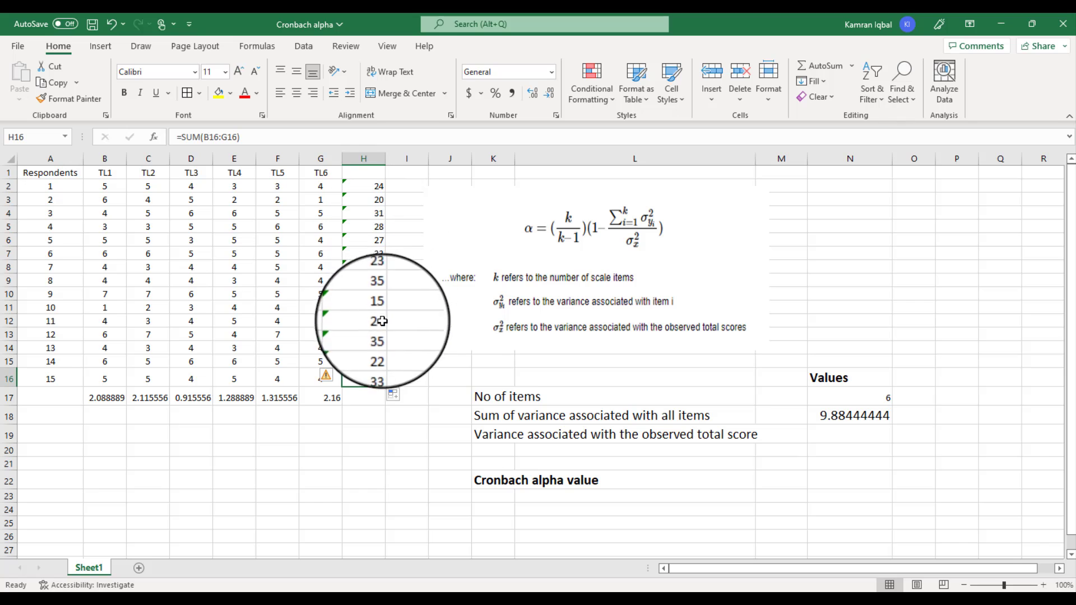
- Calculate the variance of the observed total scores in cell N19 with =VAR.P(H2:H16)
click(823, 432)
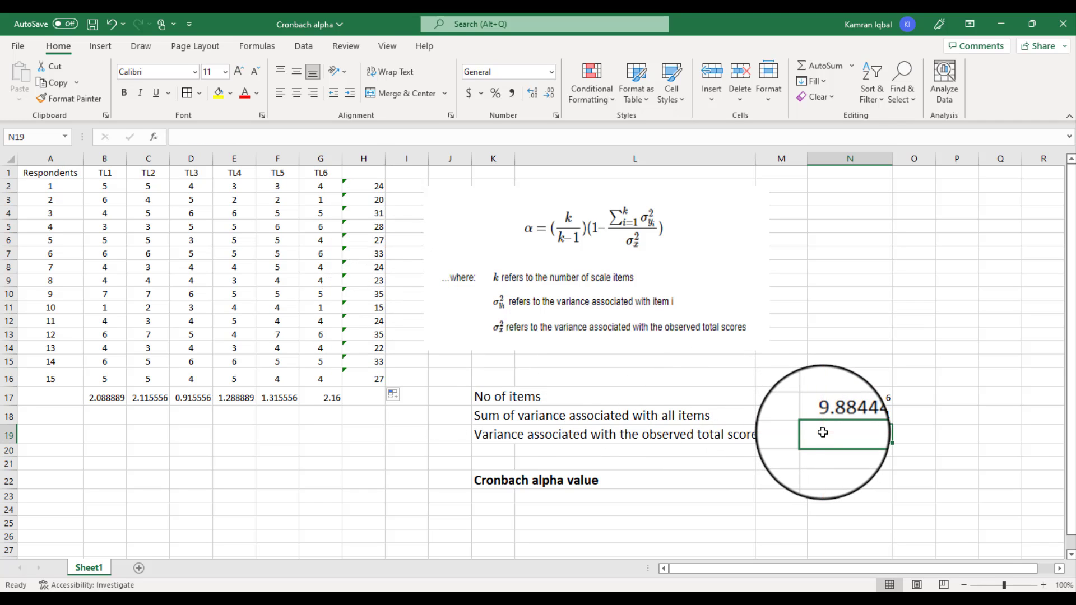
text(=)
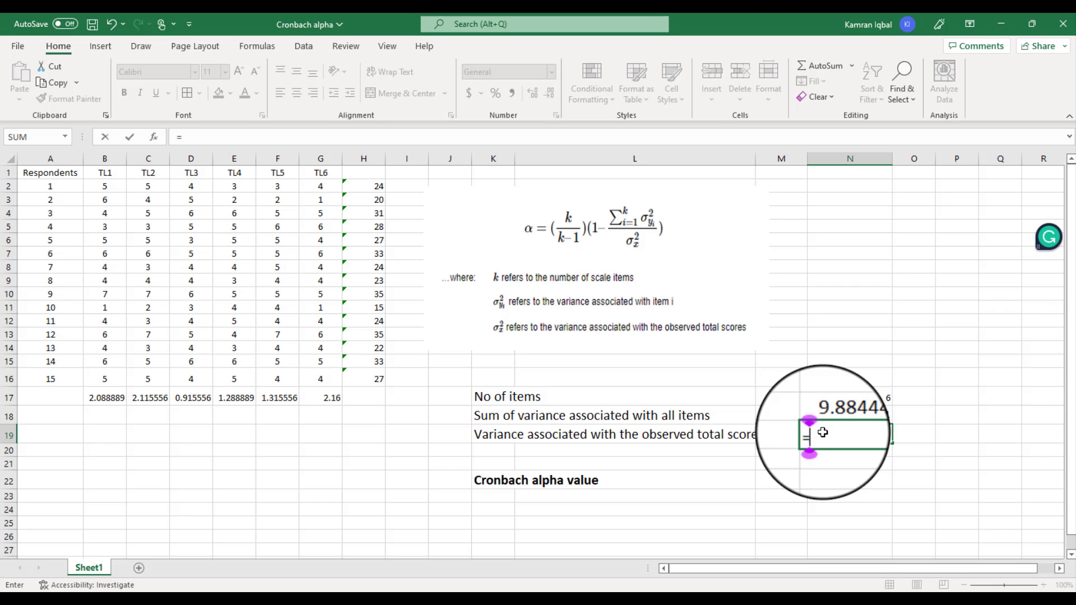
text(var)
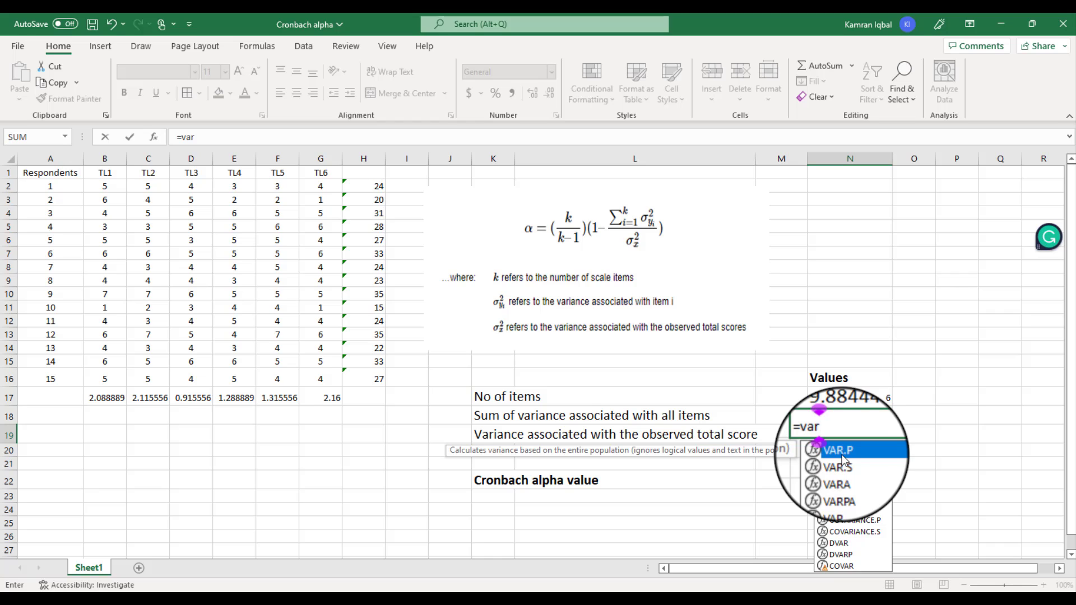
double_click(847, 456)
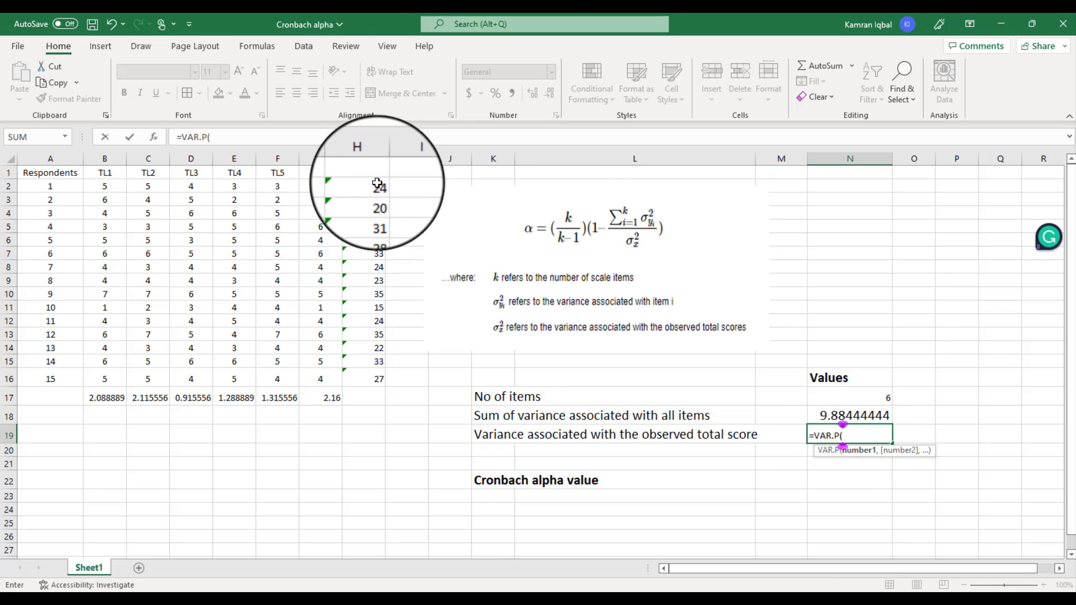
drag(377, 187, 380, 385)
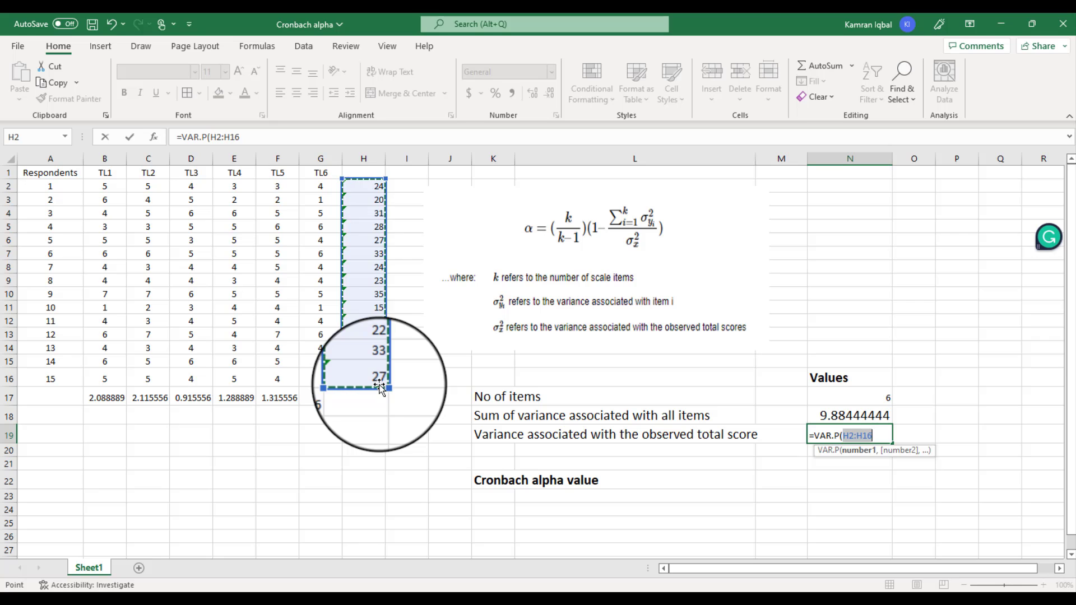
text())
key(Return)
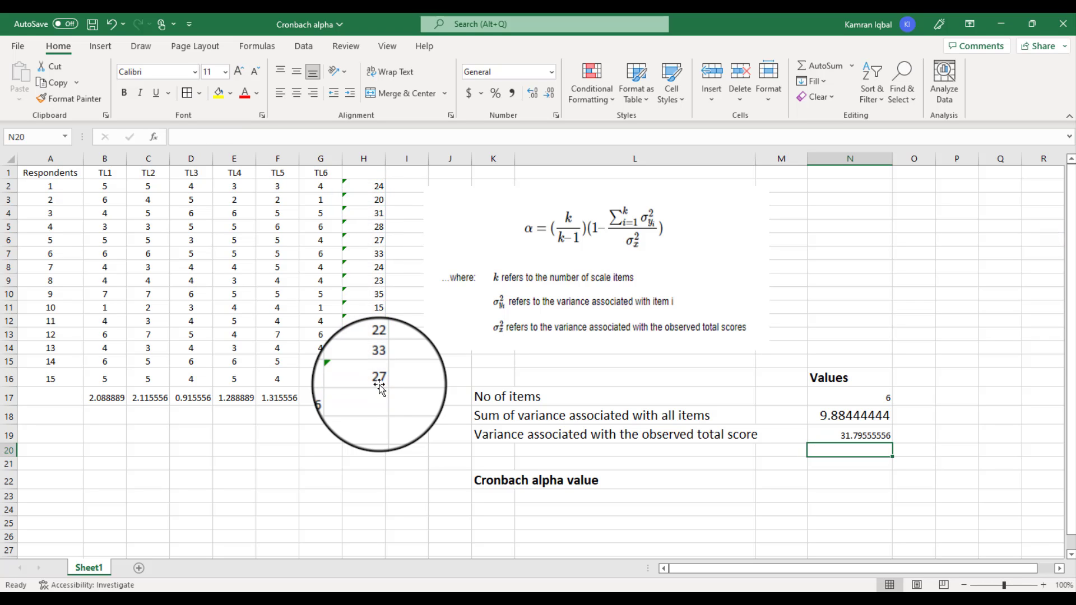
- Calculate the Cronbach alpha value in cell N22 with the formula =(6/5)*(1-N18/N19)
key(Down)
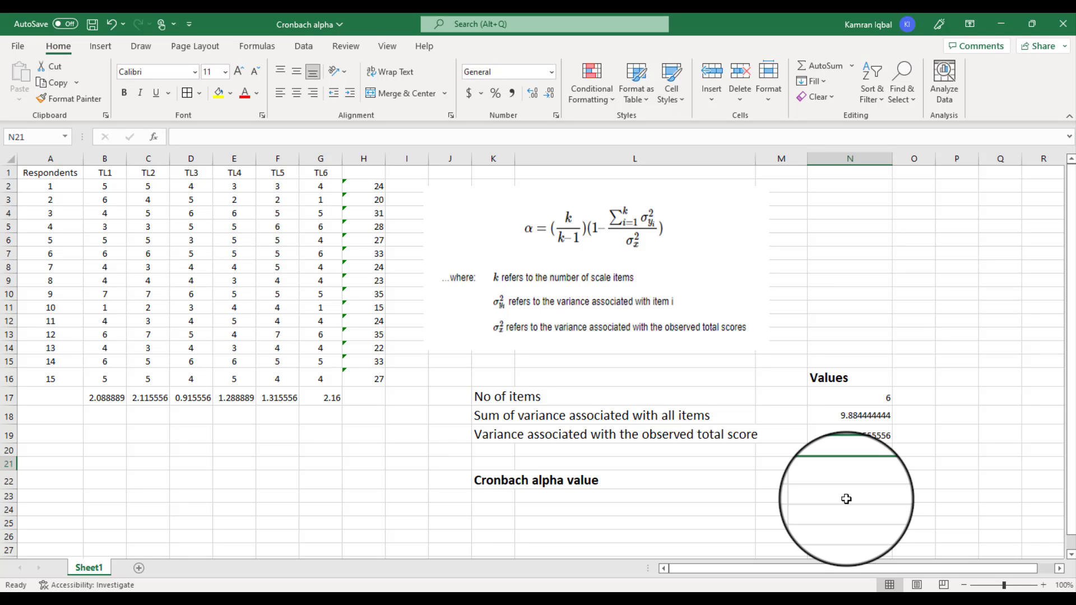
click(850, 485)
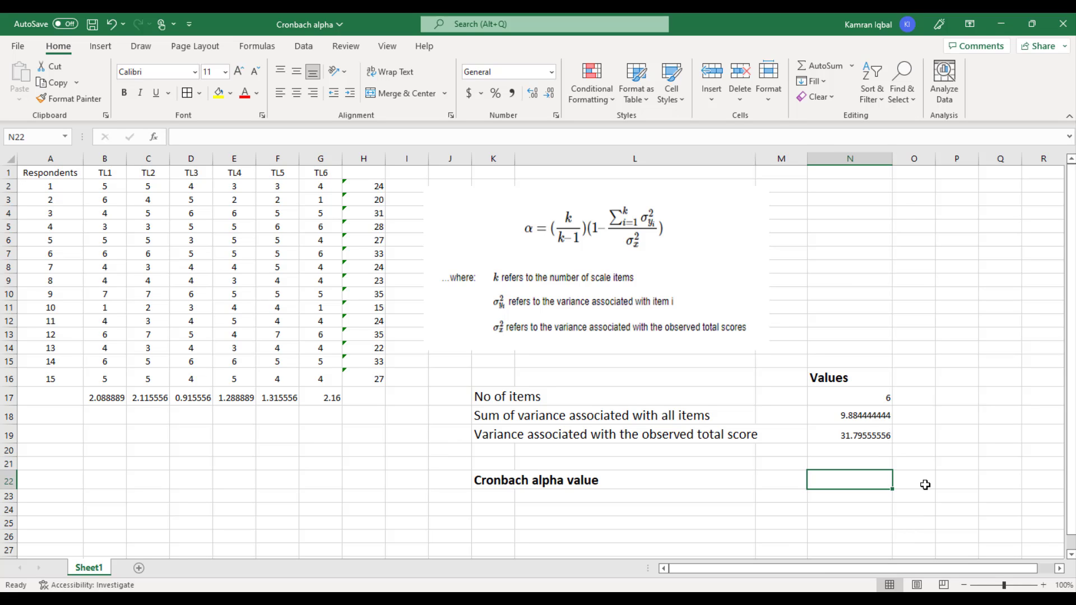
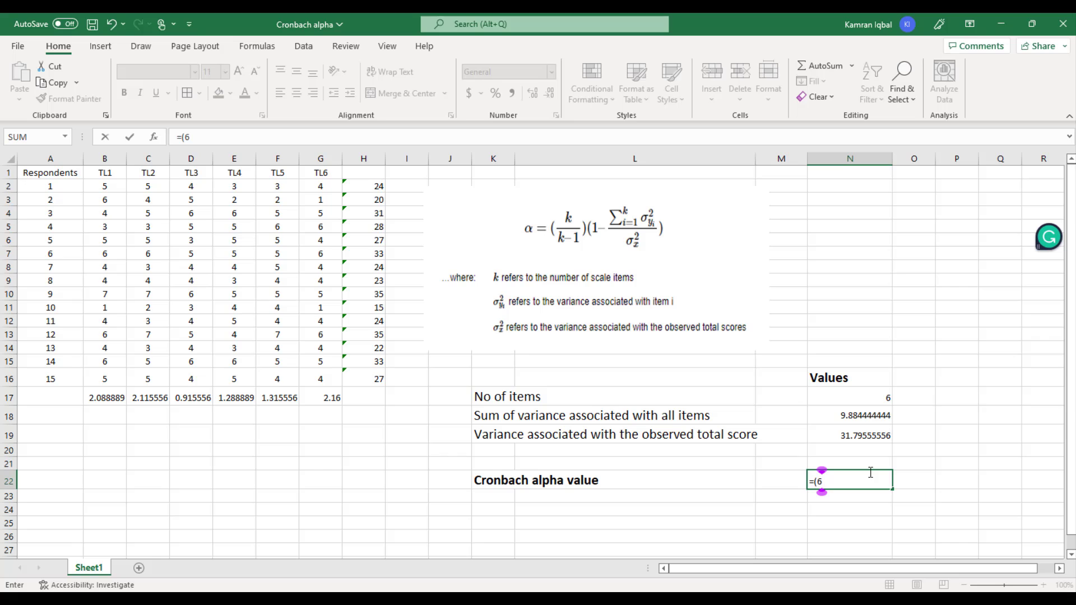
text(/5))
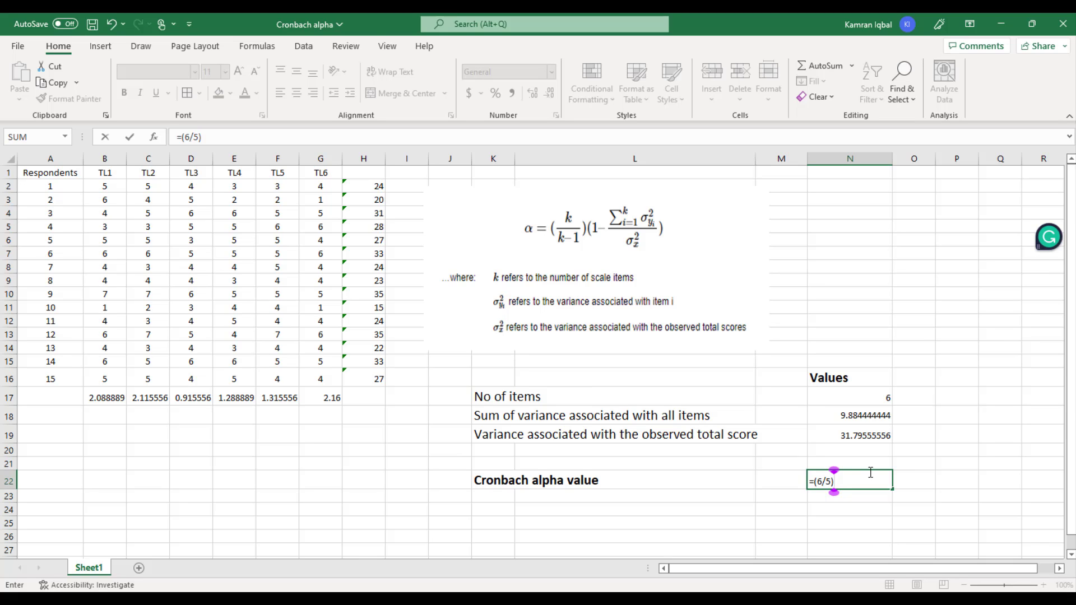
text(*)
text((1-)
click(859, 414)
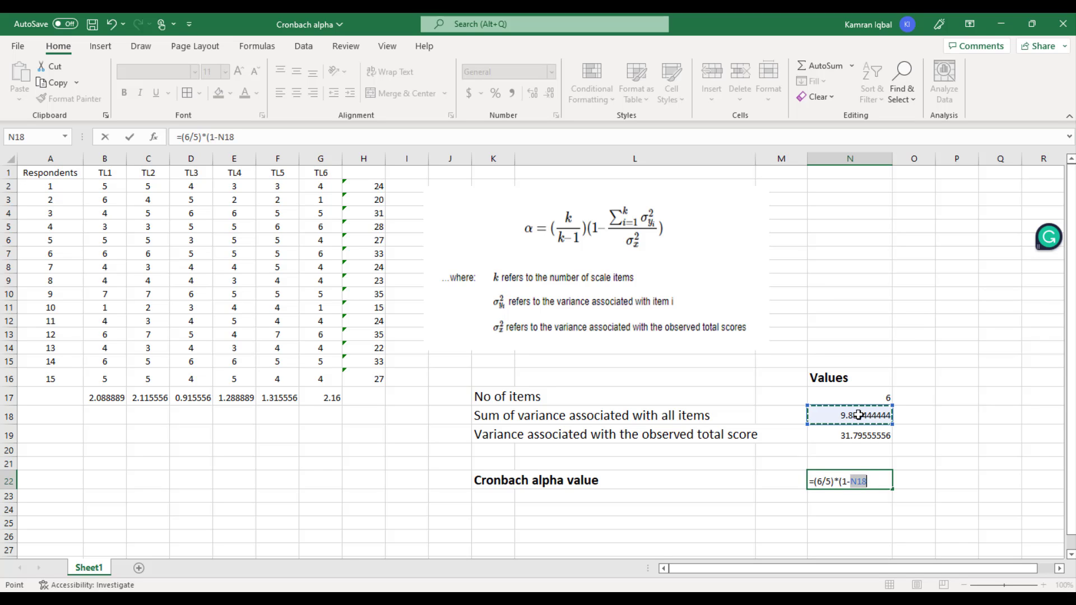
click(869, 481)
text(/)
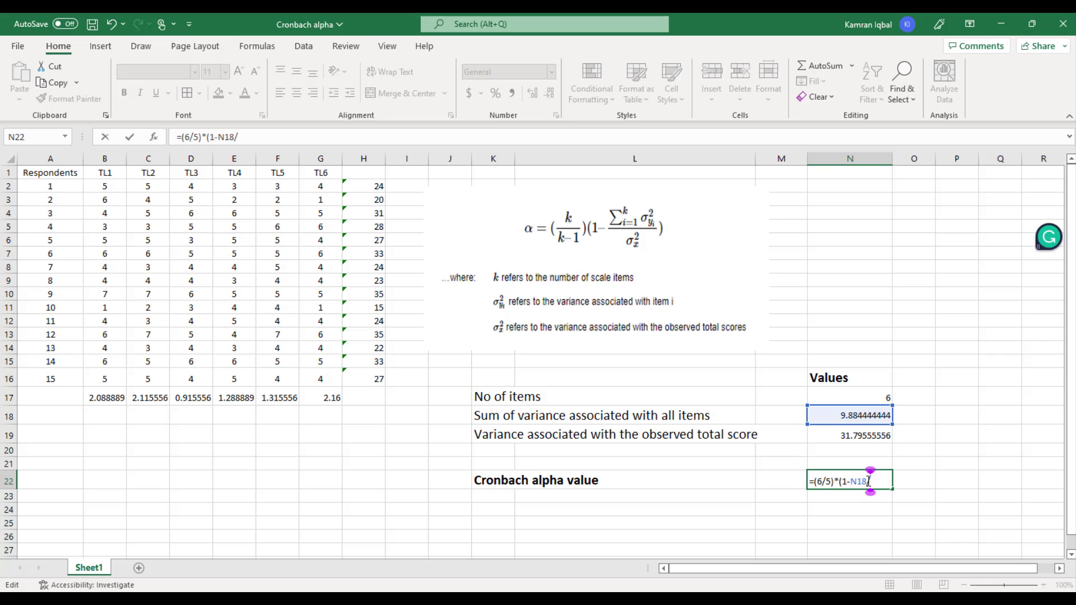
click(867, 436)
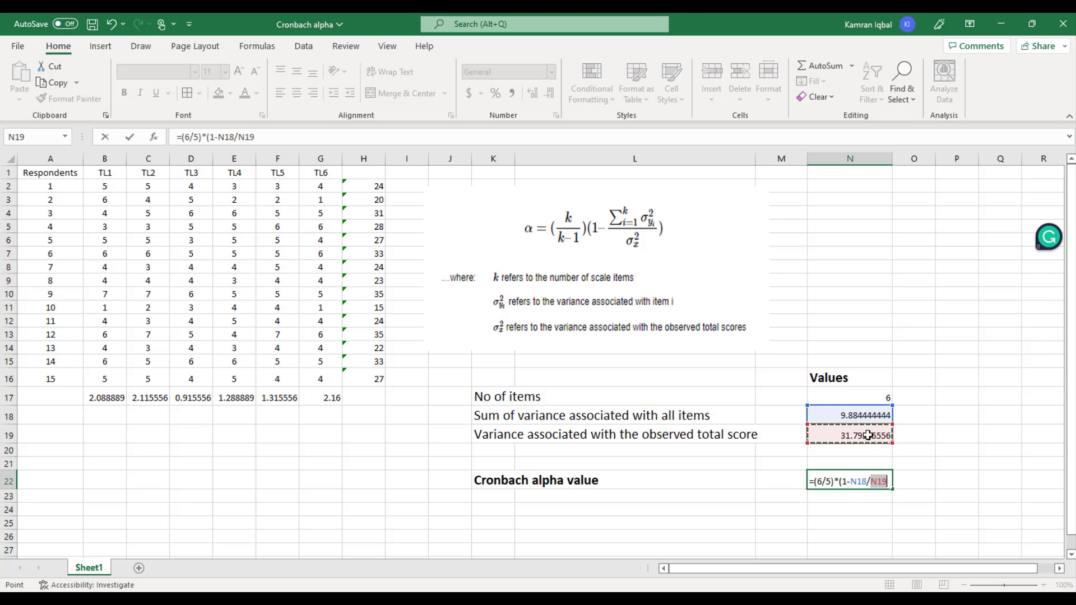
click(888, 481)
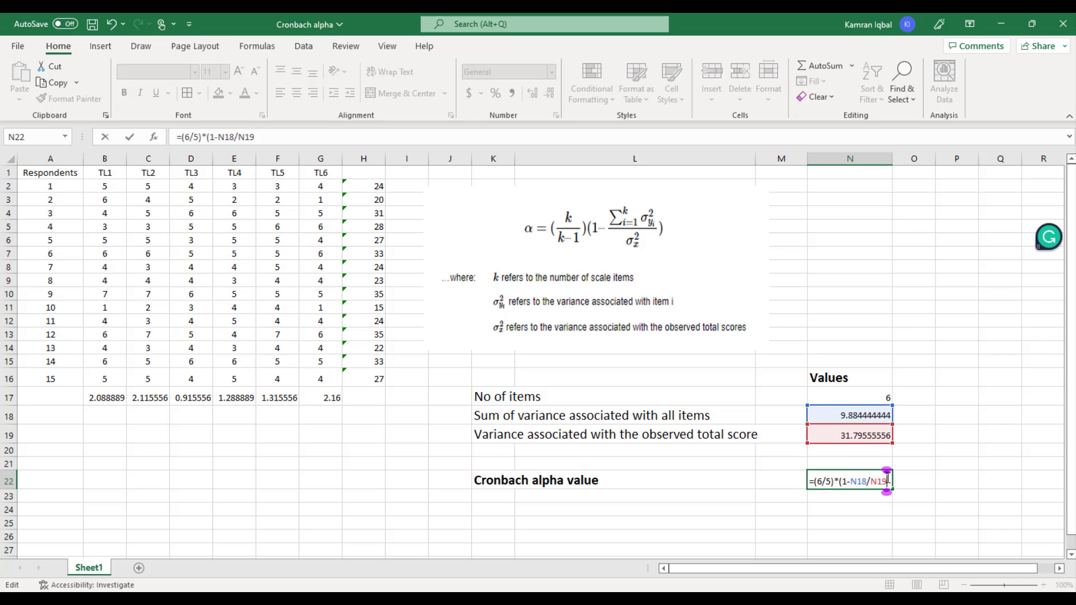
text())
key(Return)
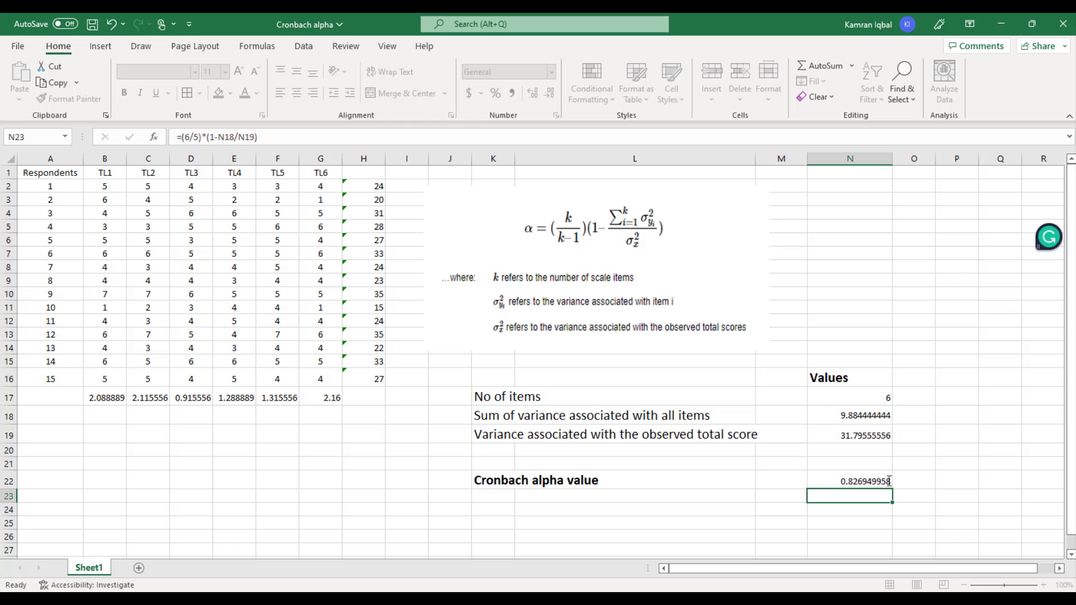
key(Left)
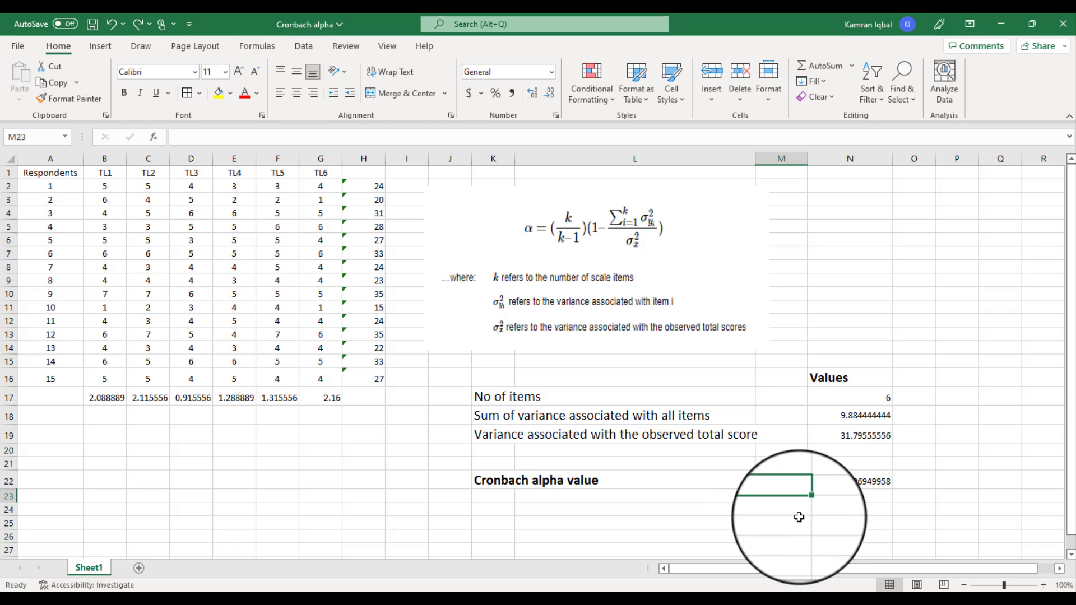
- Format the Cronbach alpha result in cell N22 as bold with font size 20
click(844, 479)
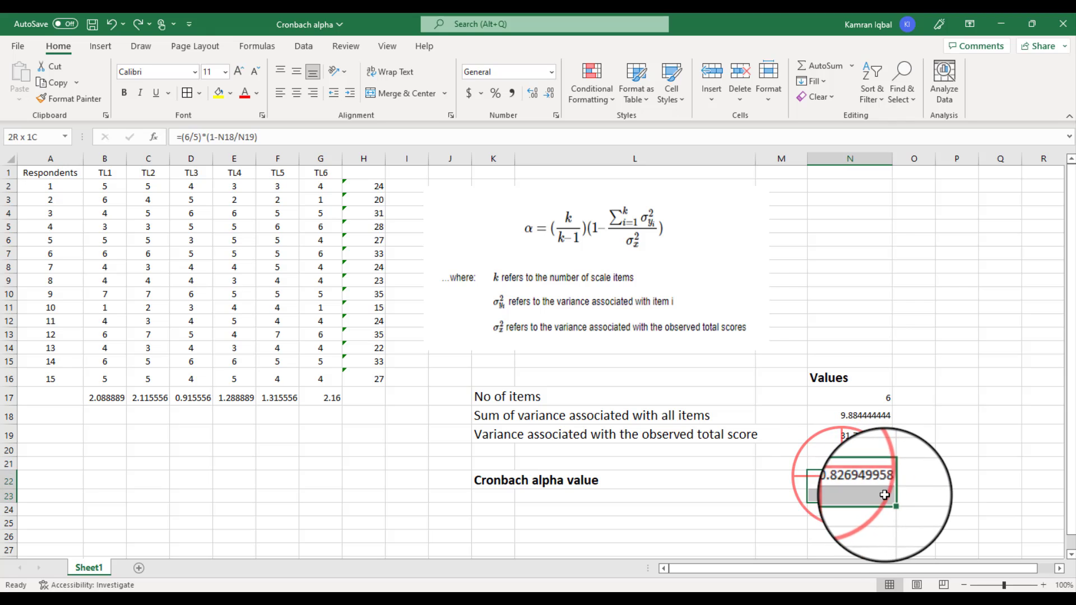
click(225, 72)
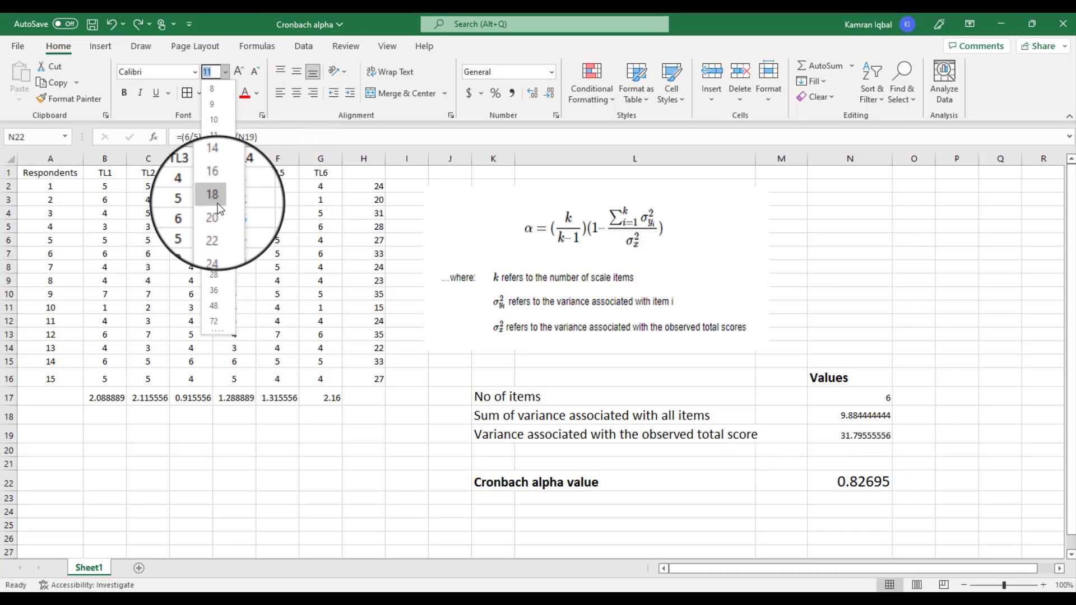
click(213, 214)
key(ctrl+b)
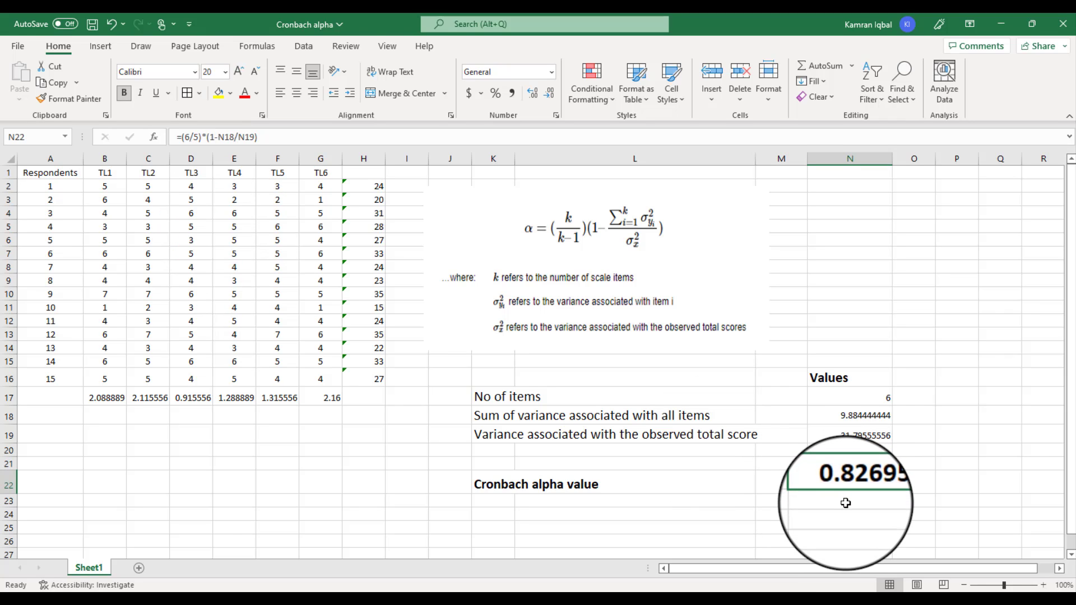
click(846, 504)
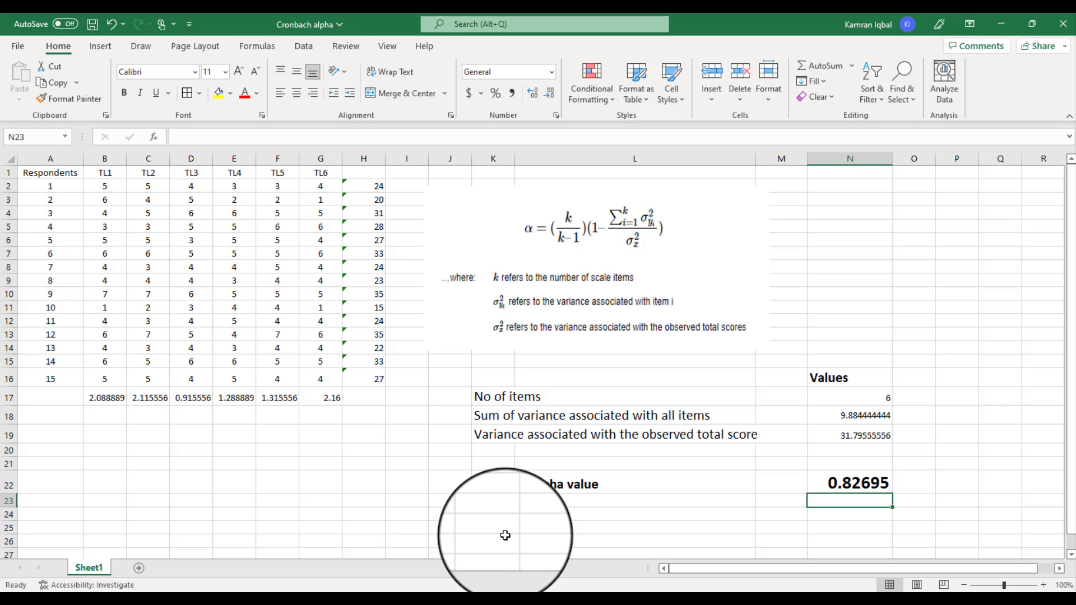
- Switch to the SPSS Statistics Data Editor with the TL1 to TL6 data and open the scale Reliability Analysis
click(721, 593)
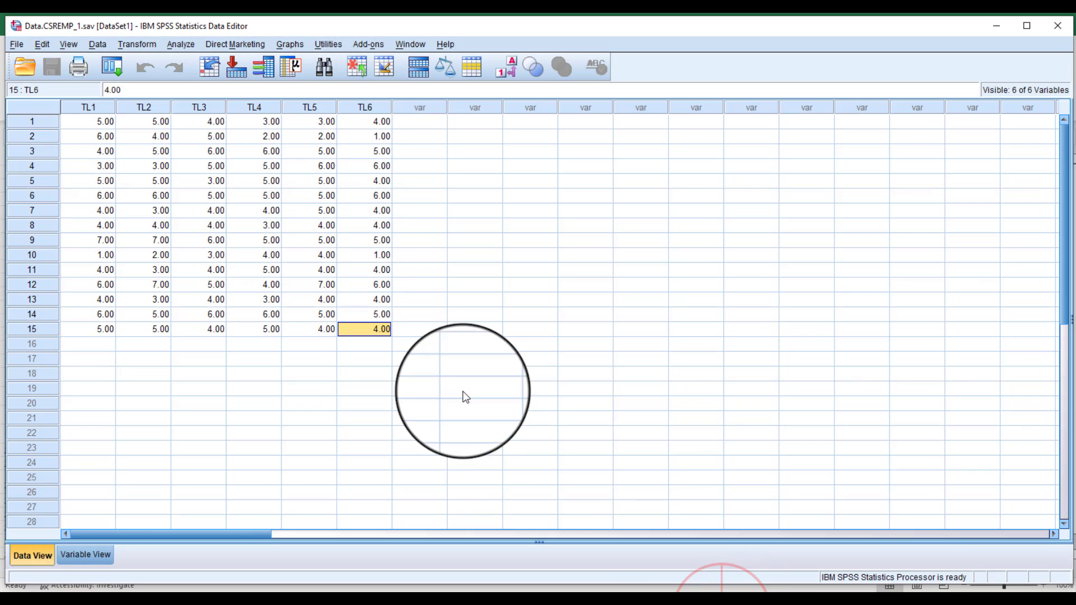
click(420, 433)
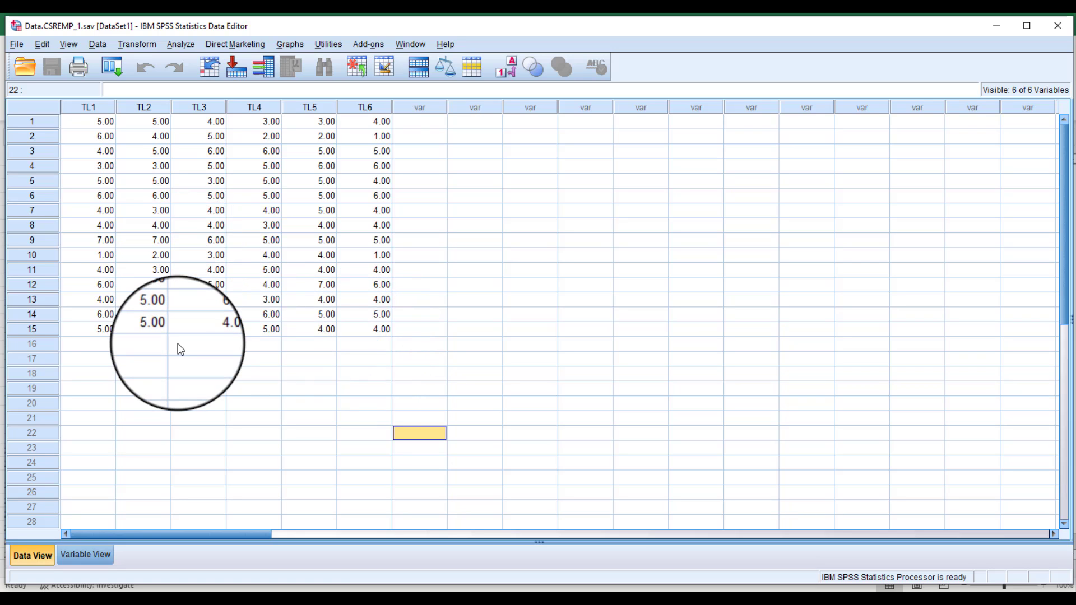
click(189, 46)
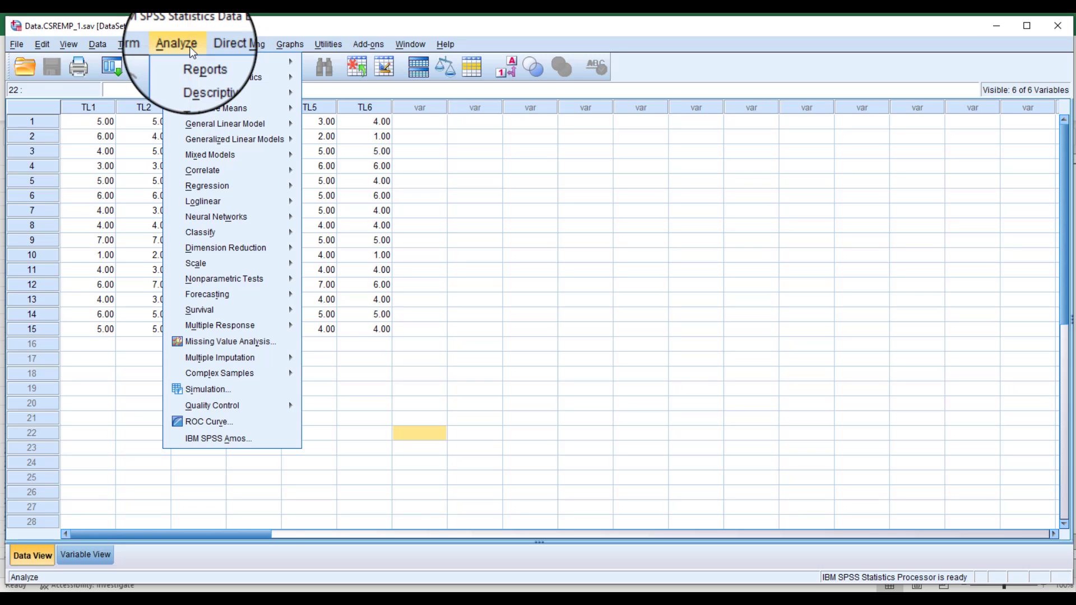
mouse_move(209, 264)
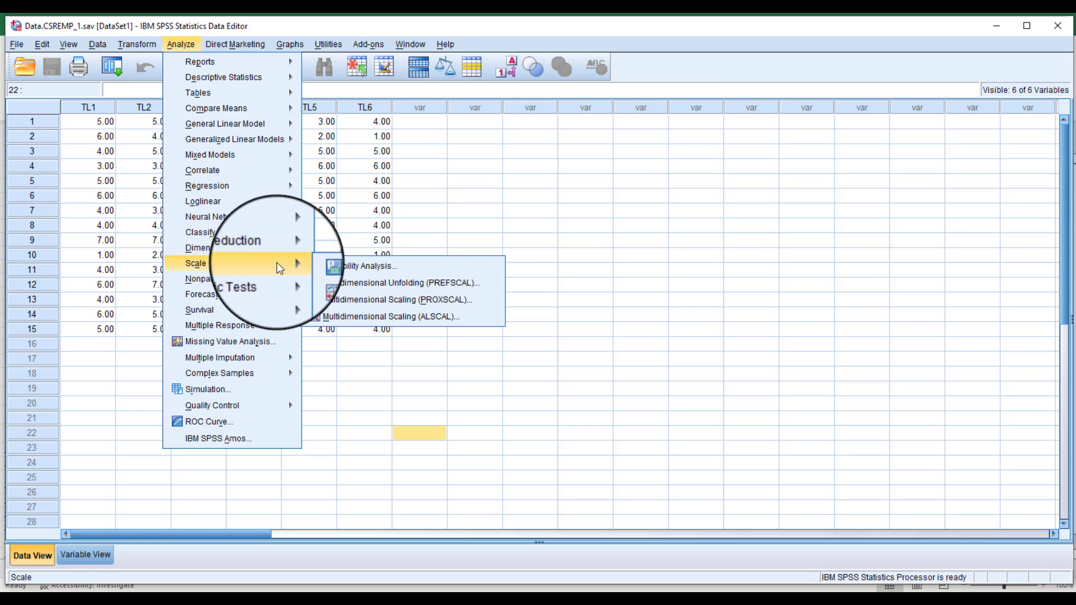
click(359, 266)
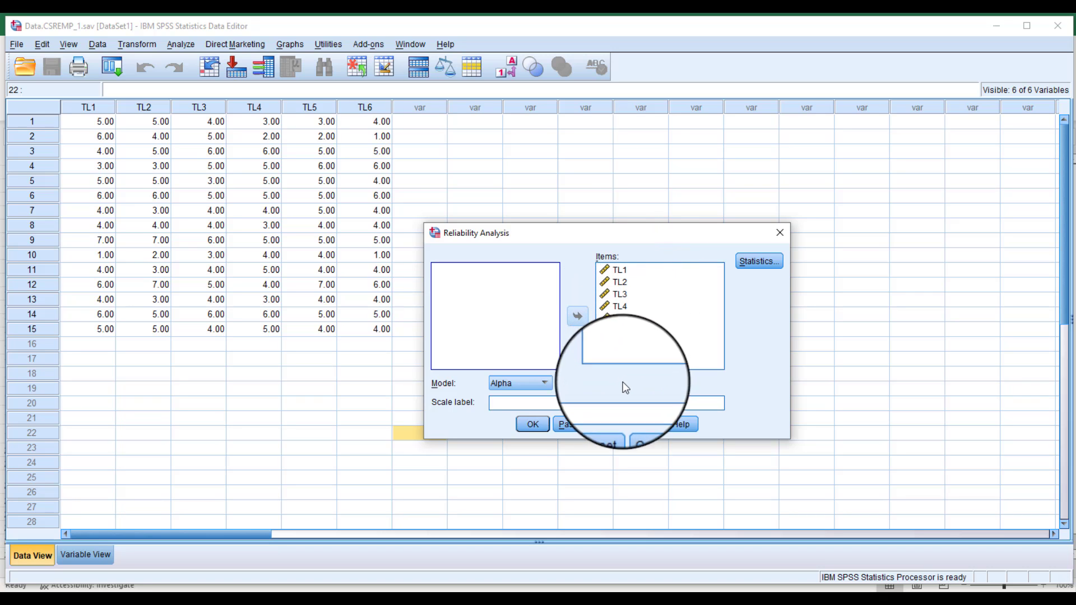
- Reset the Reliability Analysis settings and run it with the Alpha model on items TL1 through TL6
click(619, 425)
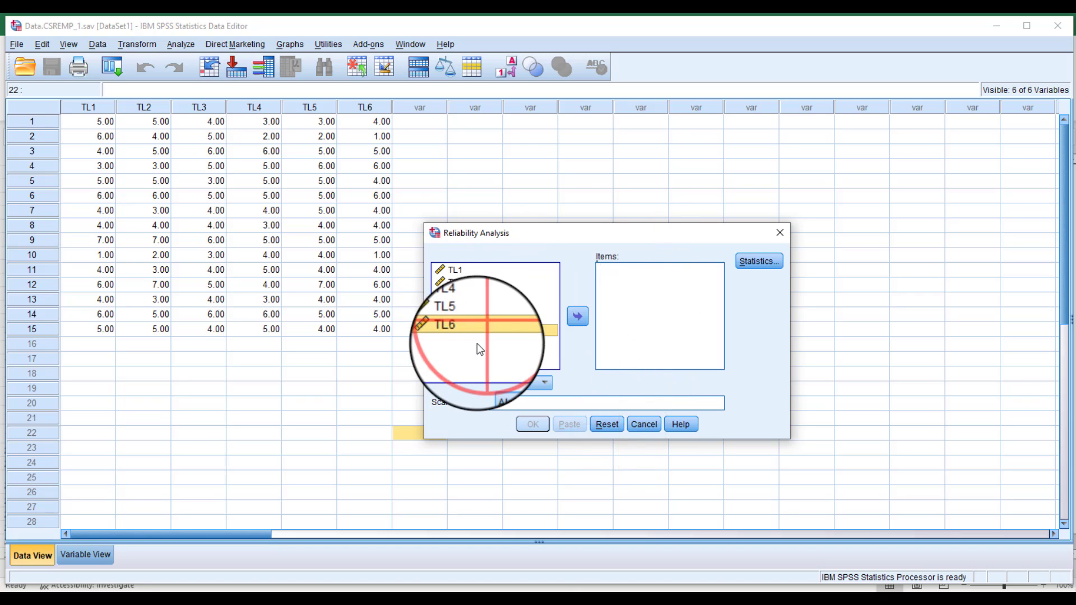
click(474, 282)
click(464, 270)
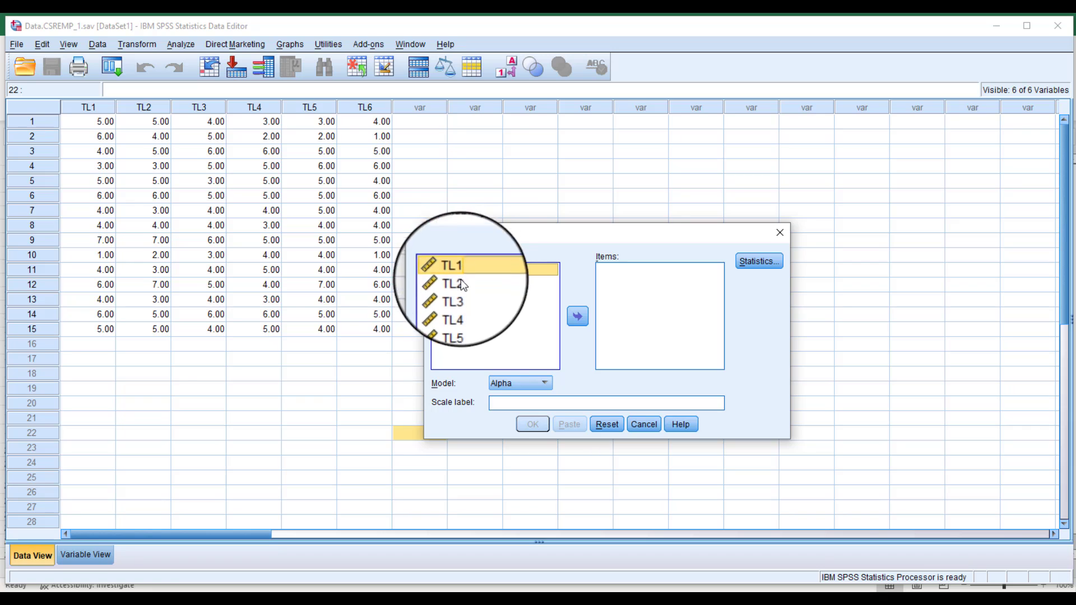
shift+click(456, 330)
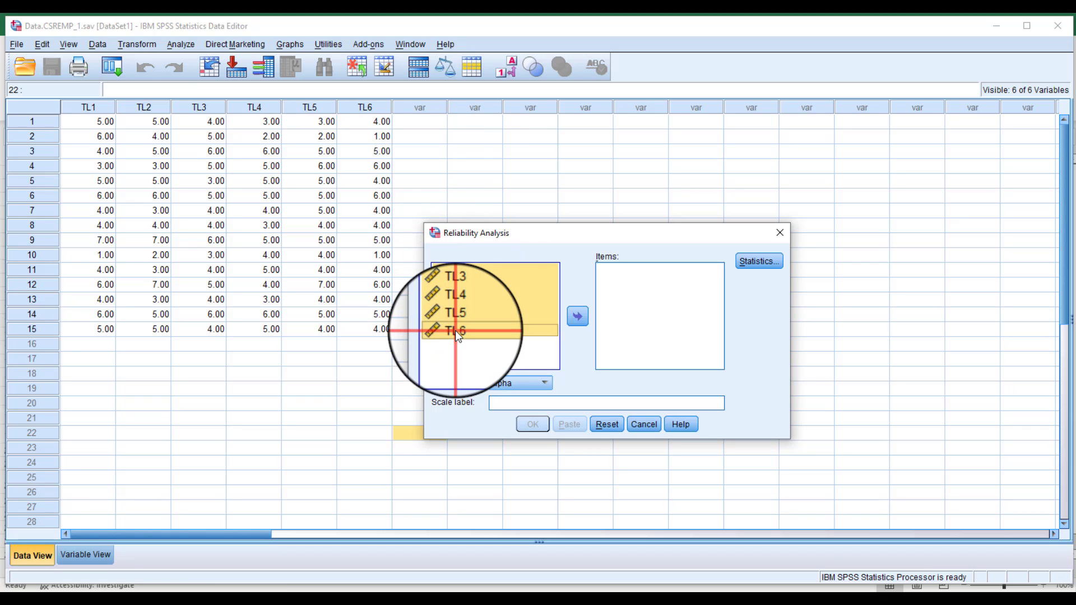
click(578, 317)
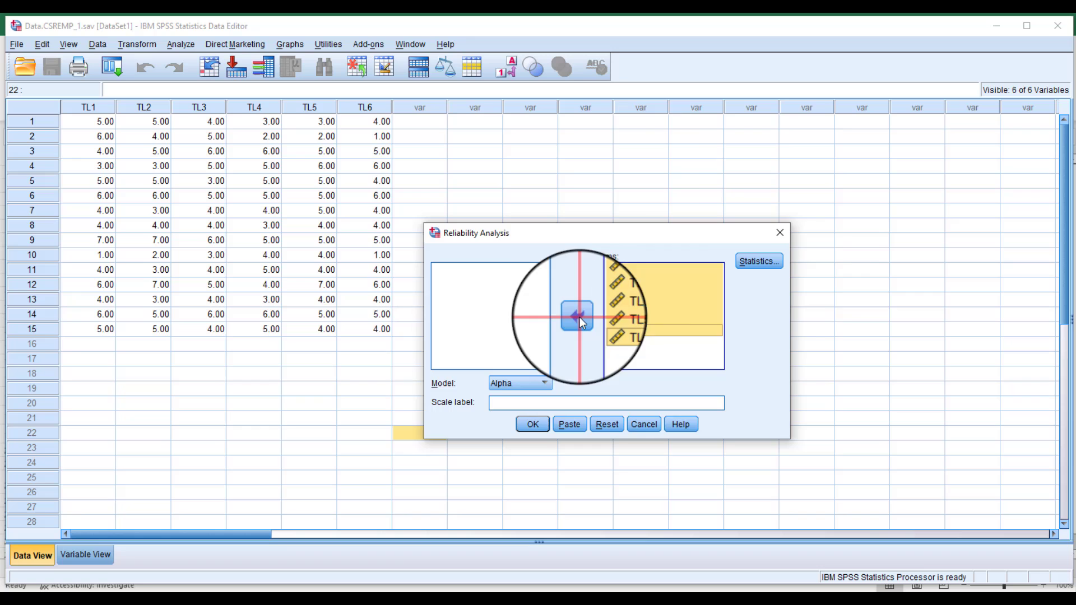
click(532, 426)
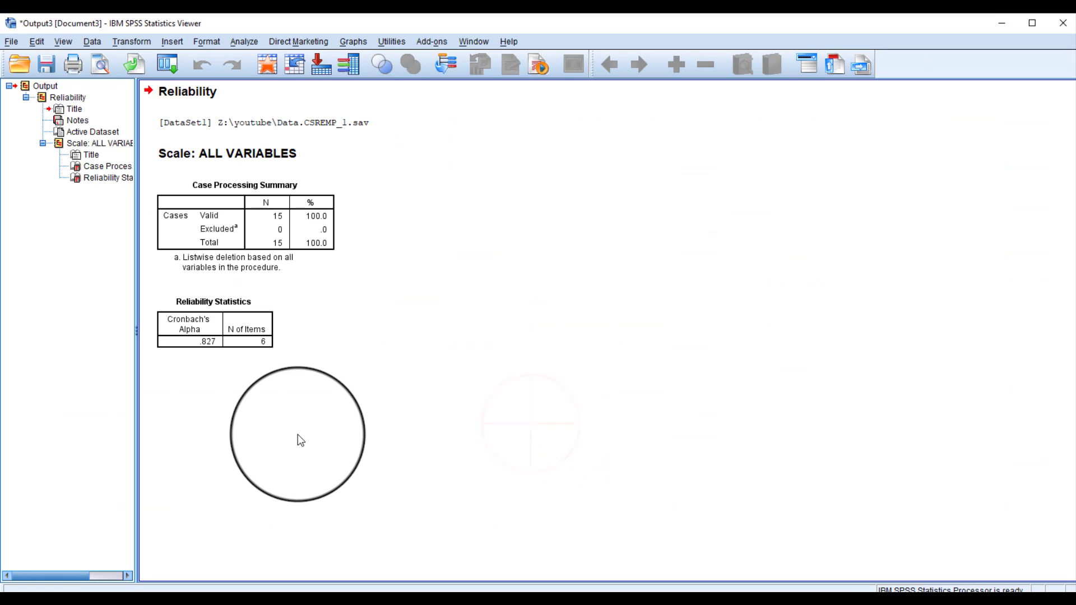